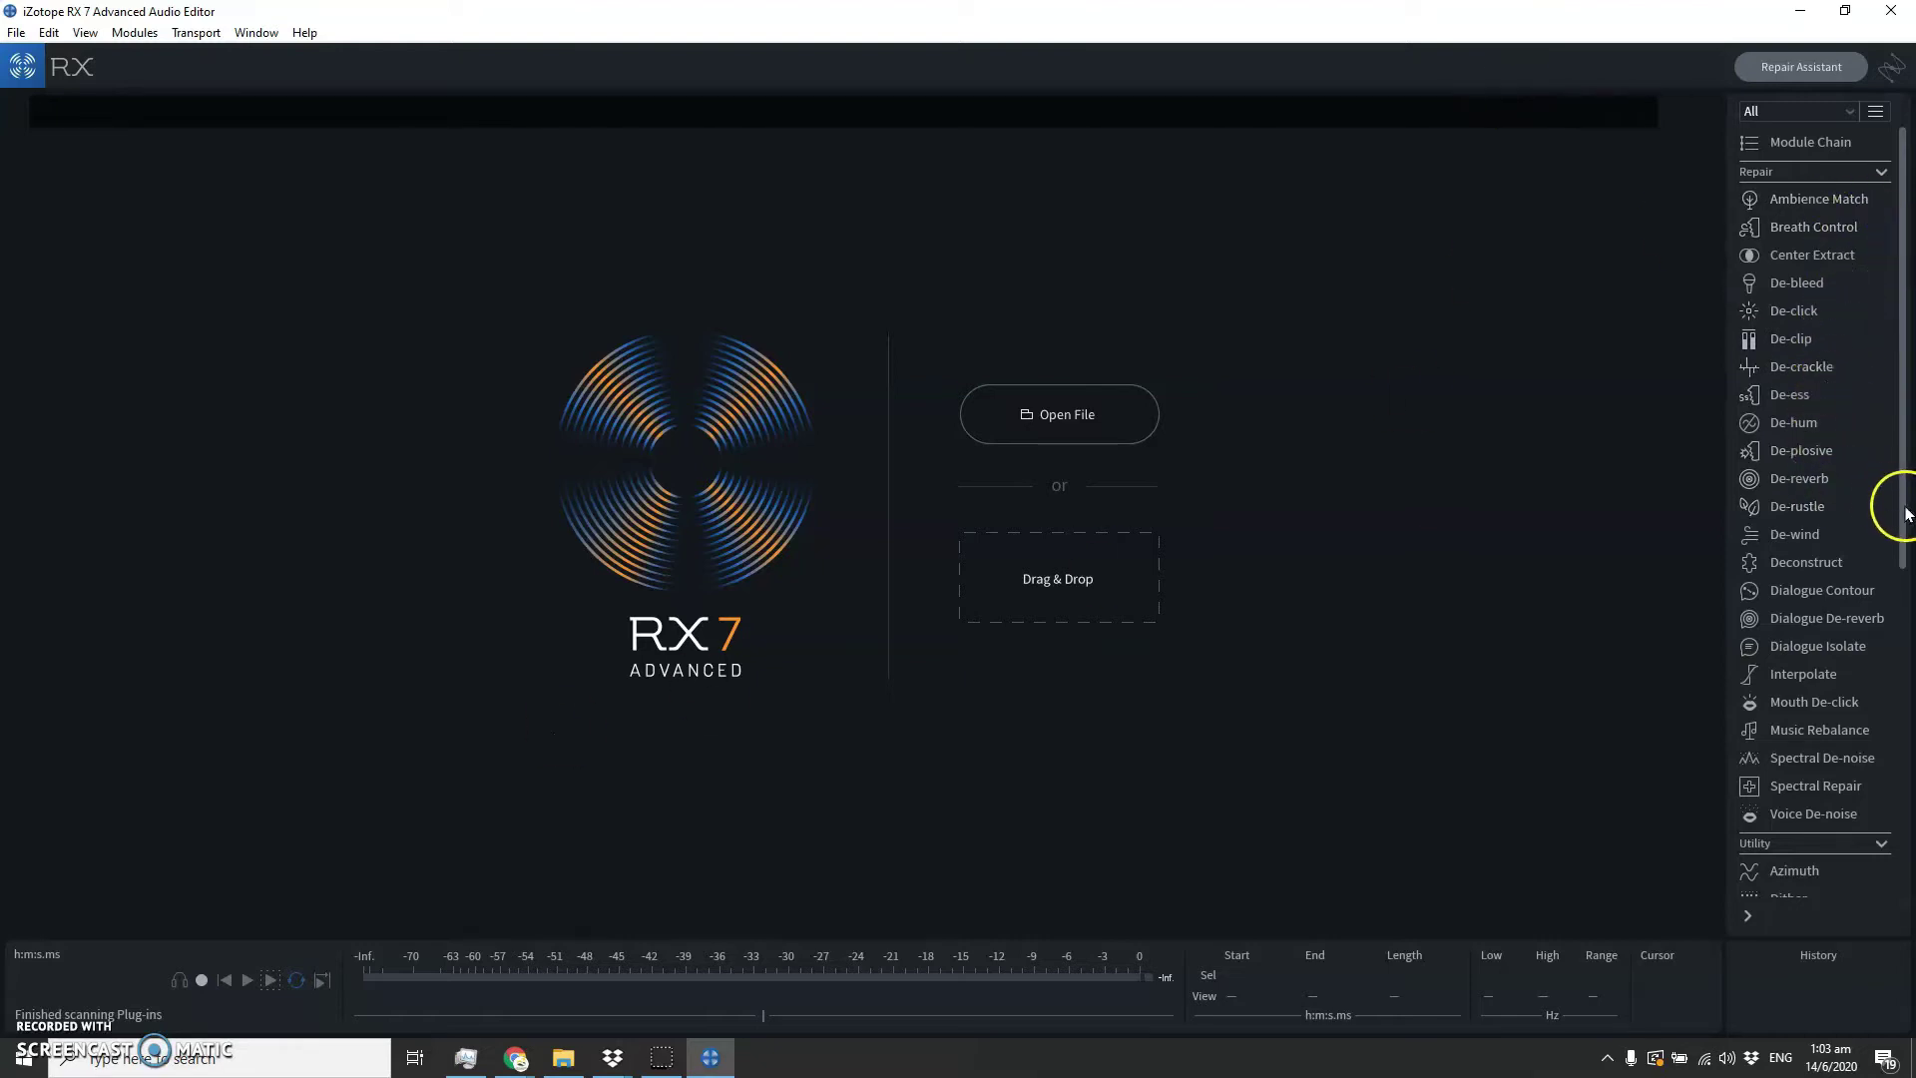
# Minimize the empty RX 7 start screen to expose the desktop holding Podcast 101.mp3
pyautogui.moveTo(1906, 518); pyautogui.dragTo(1908, 464)
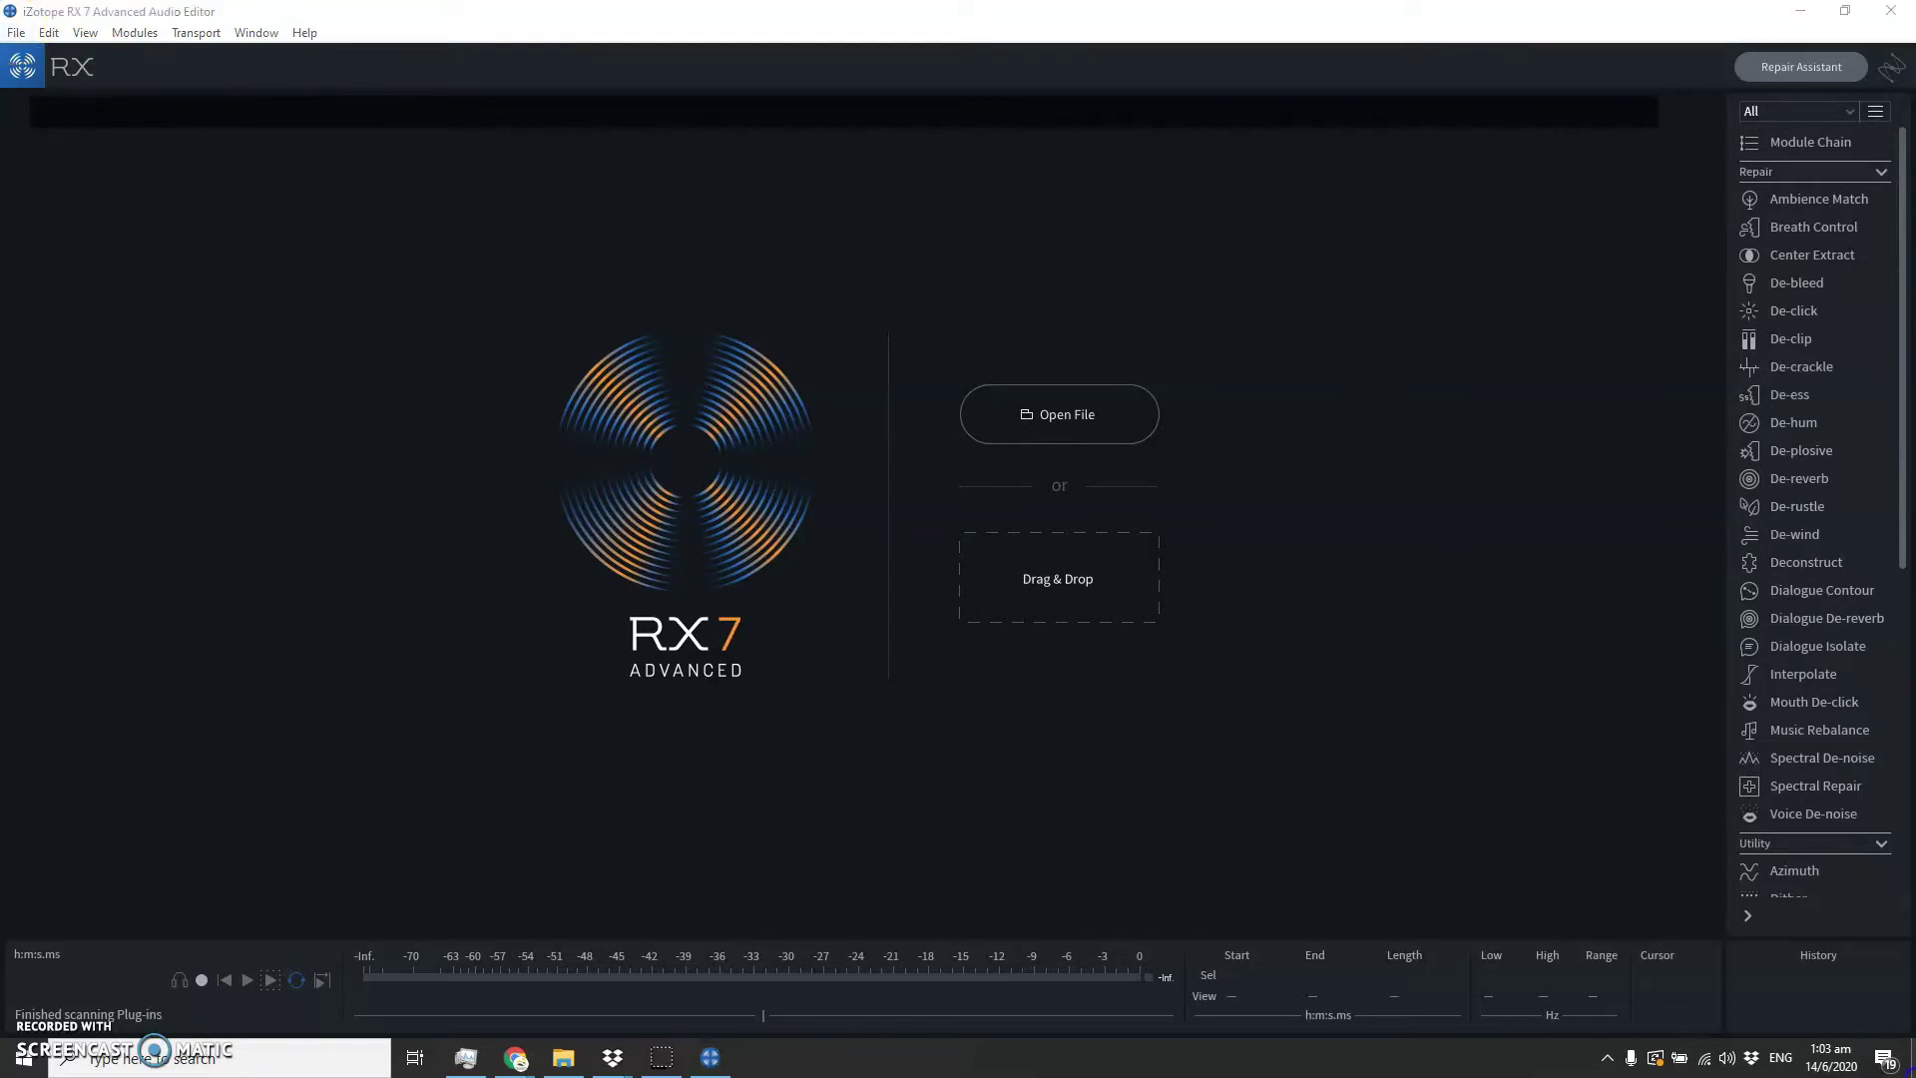
pyautogui.click(709, 1057)
# Load Podcast 101.mp3 into RX 7 and play it through from the start
pyautogui.moveTo(803, 688); pyautogui.dragTo(761, 539)
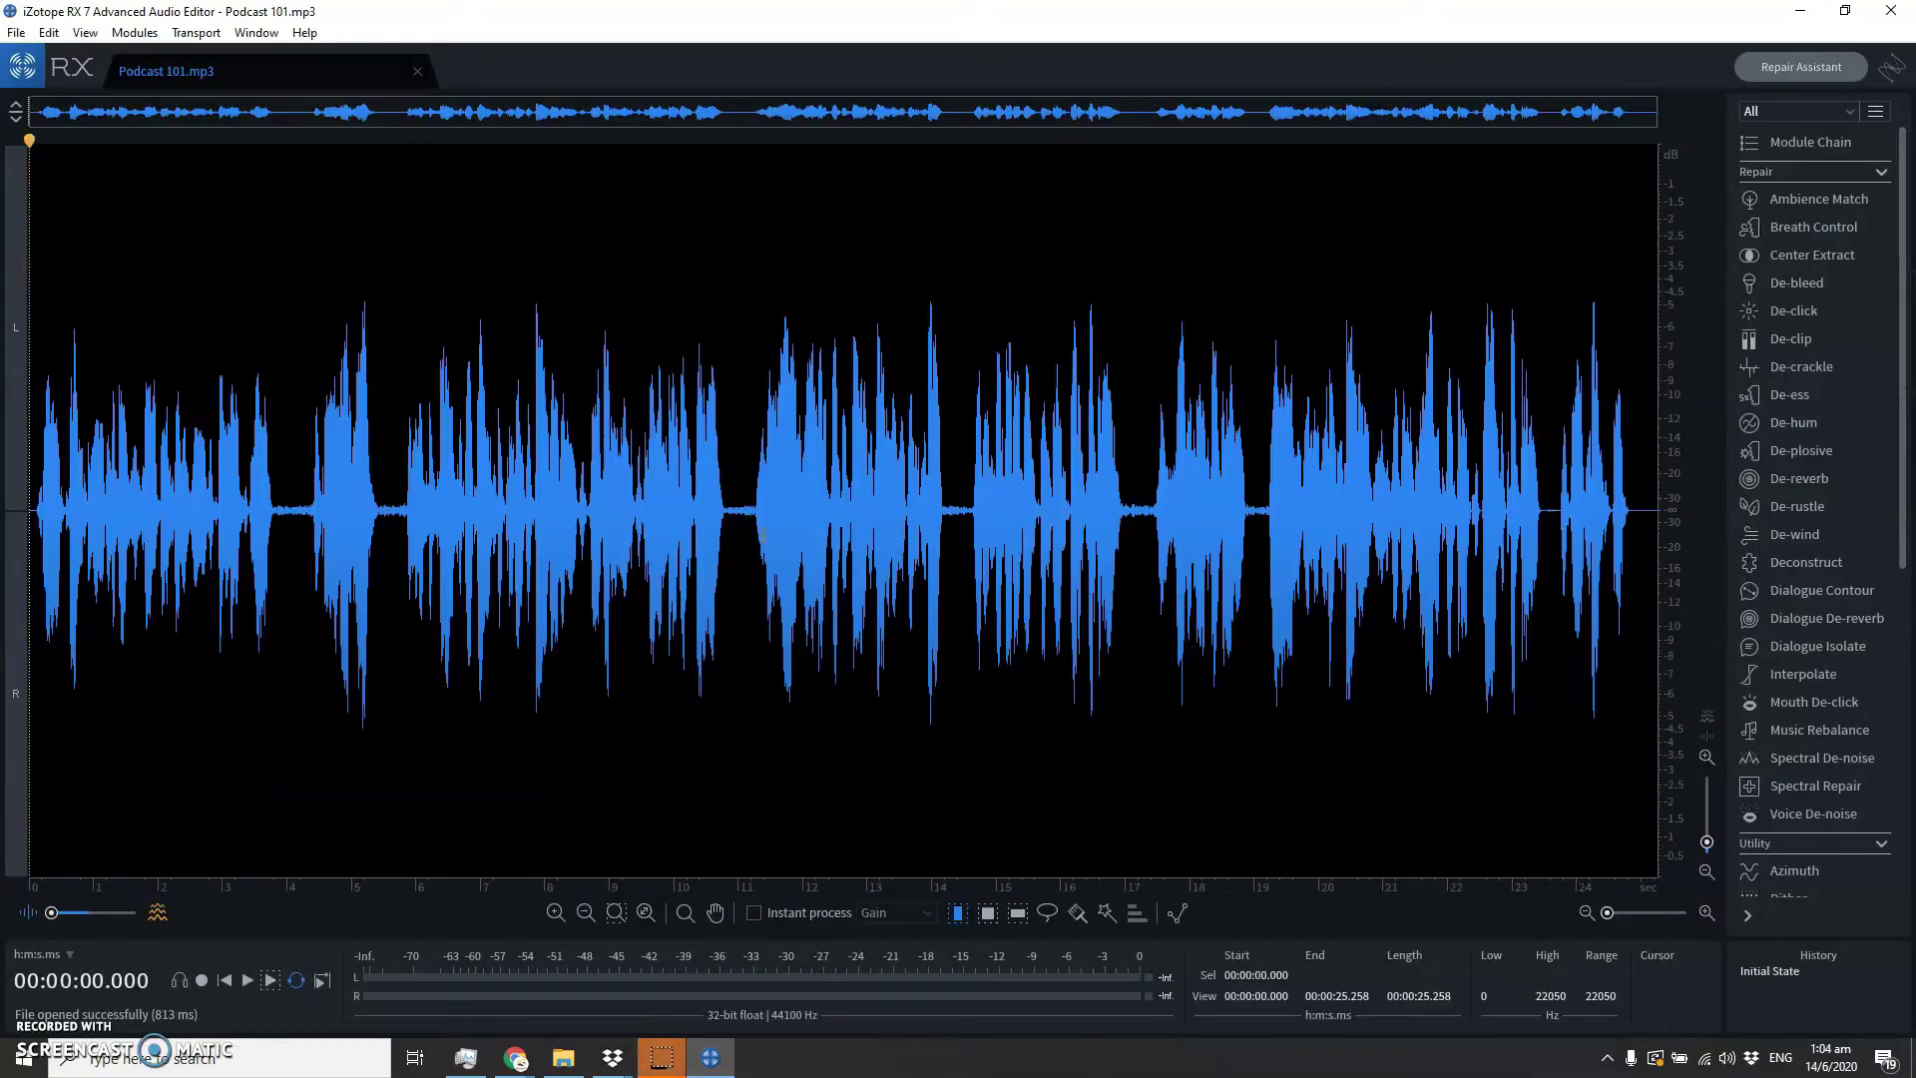
pyautogui.press('space')
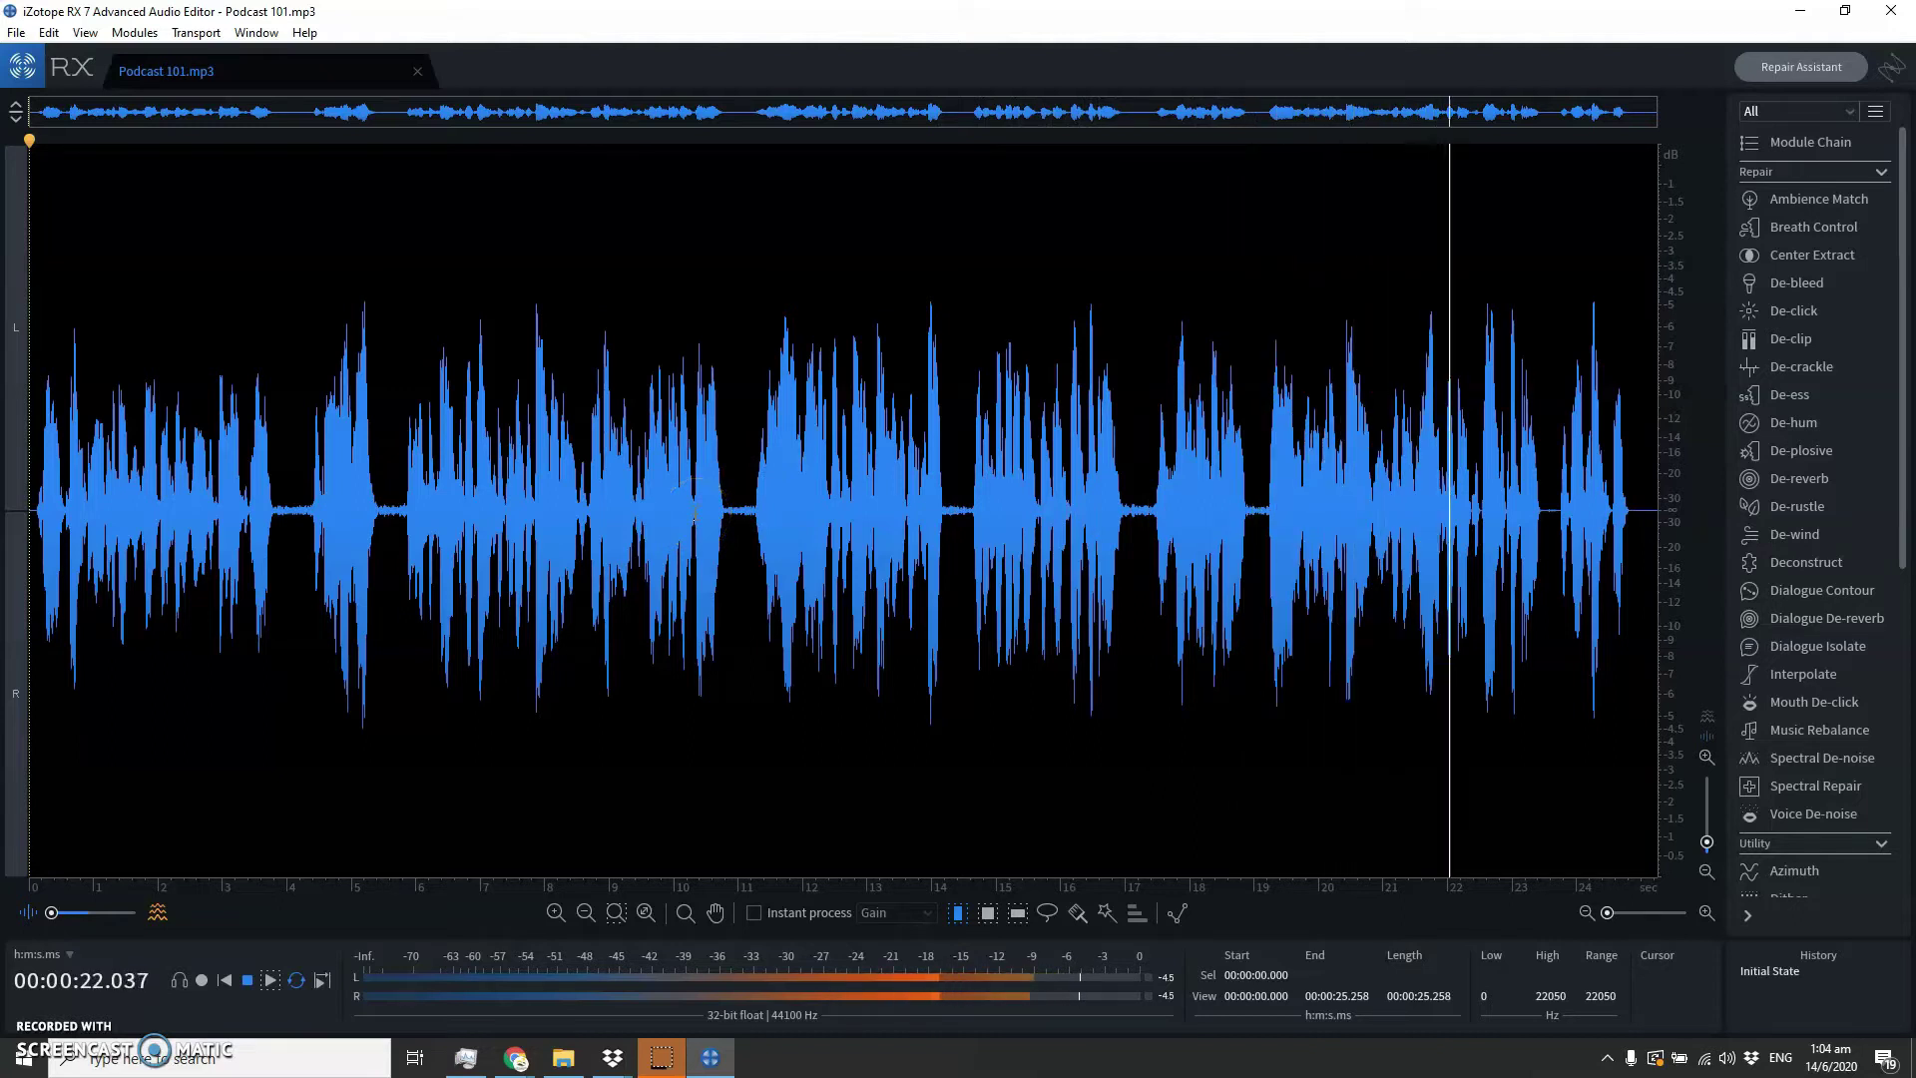
pyautogui.press('space')
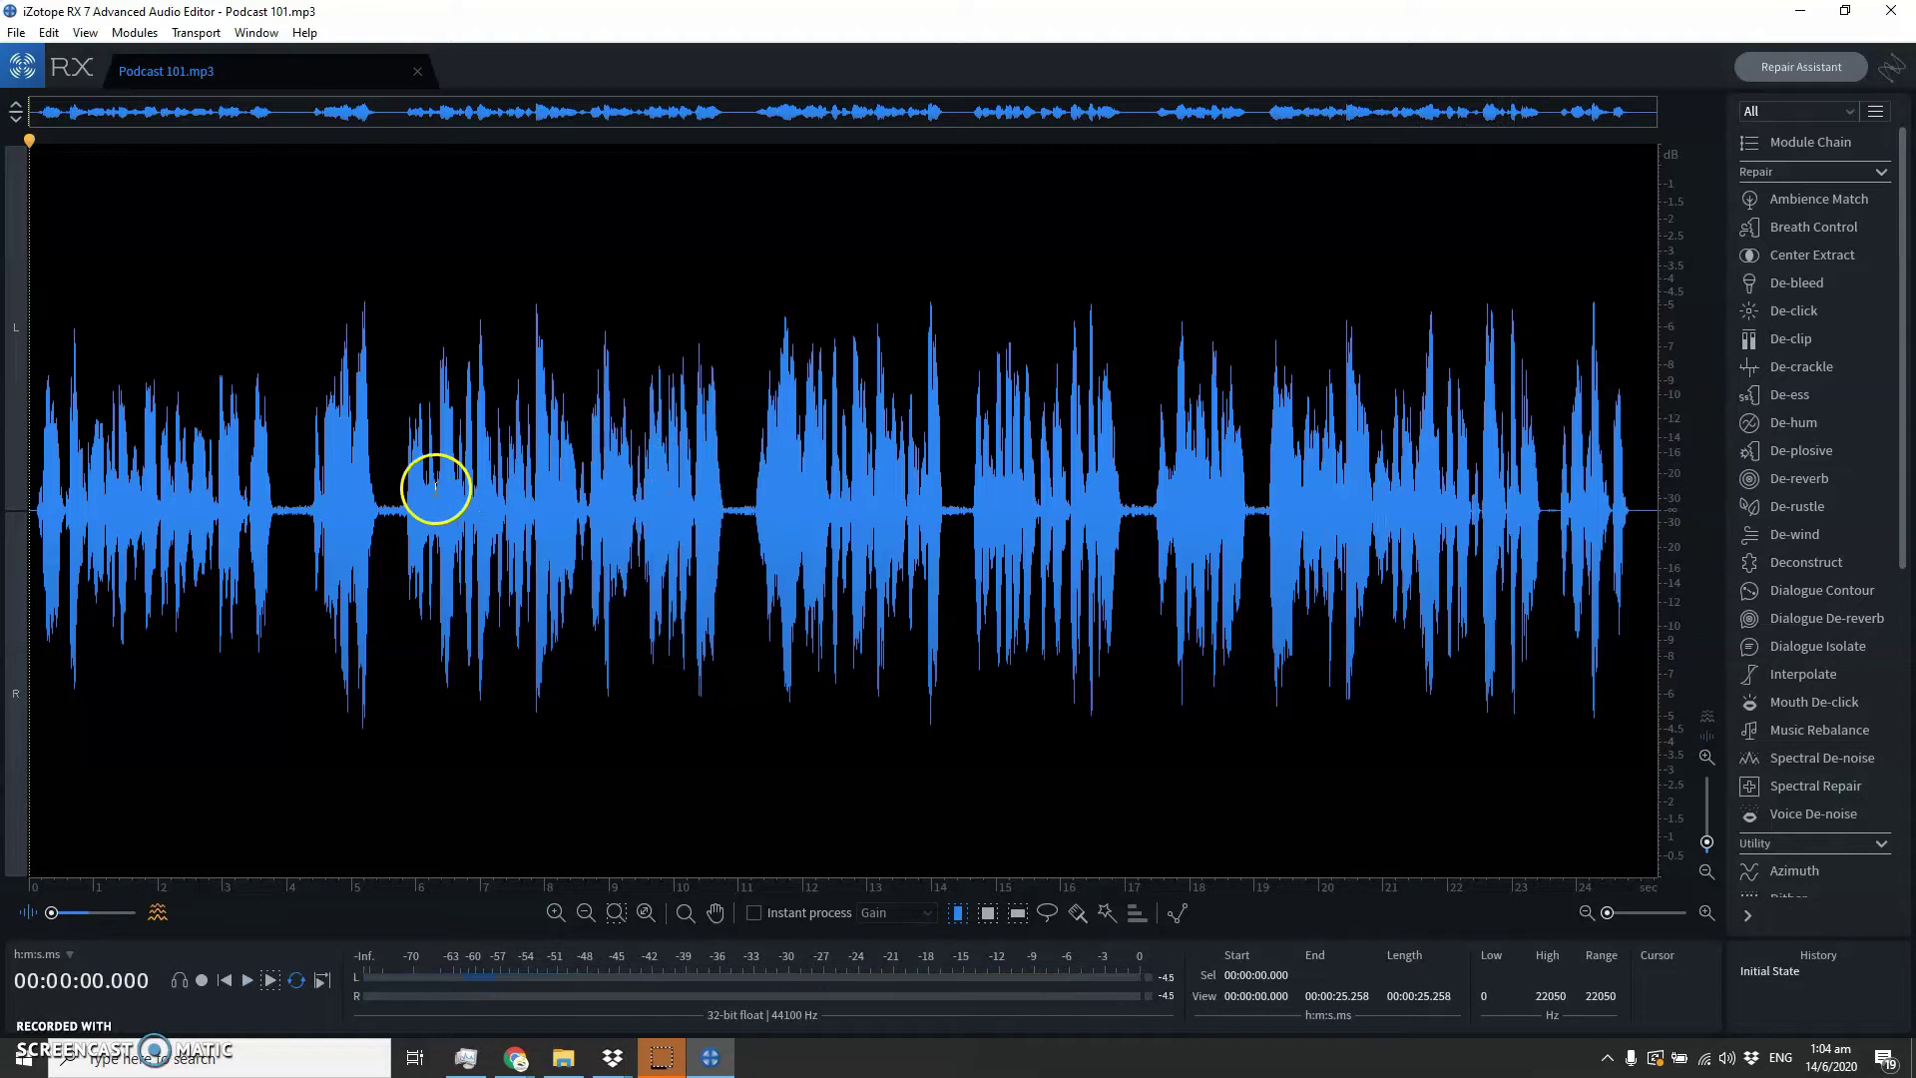
# Zoom in and audition the quiet gaps around 11 seconds and 5.5 seconds
pyautogui.scroll(1, 735, 500)
pyautogui.scroll(4, 737, 500)
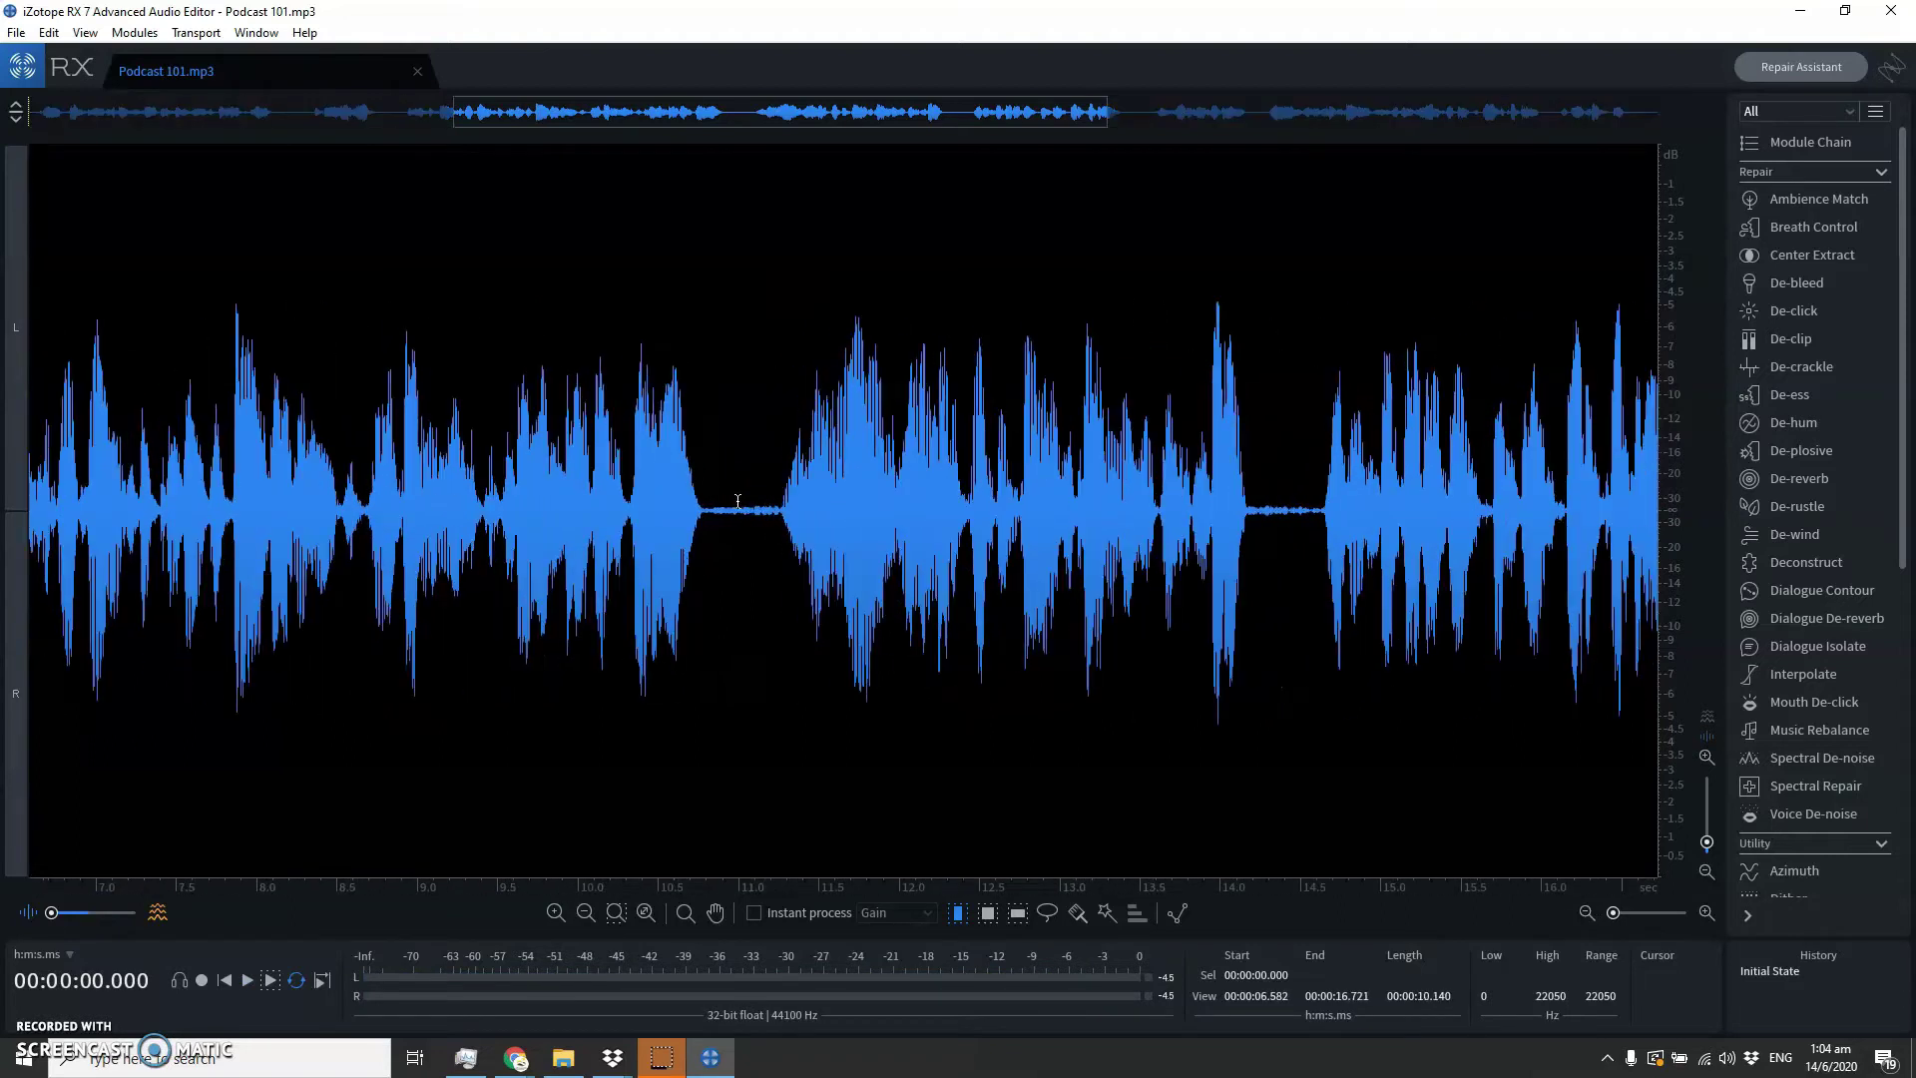
pyautogui.moveTo(654, 534); pyautogui.dragTo(843, 564)
pyautogui.press('space')
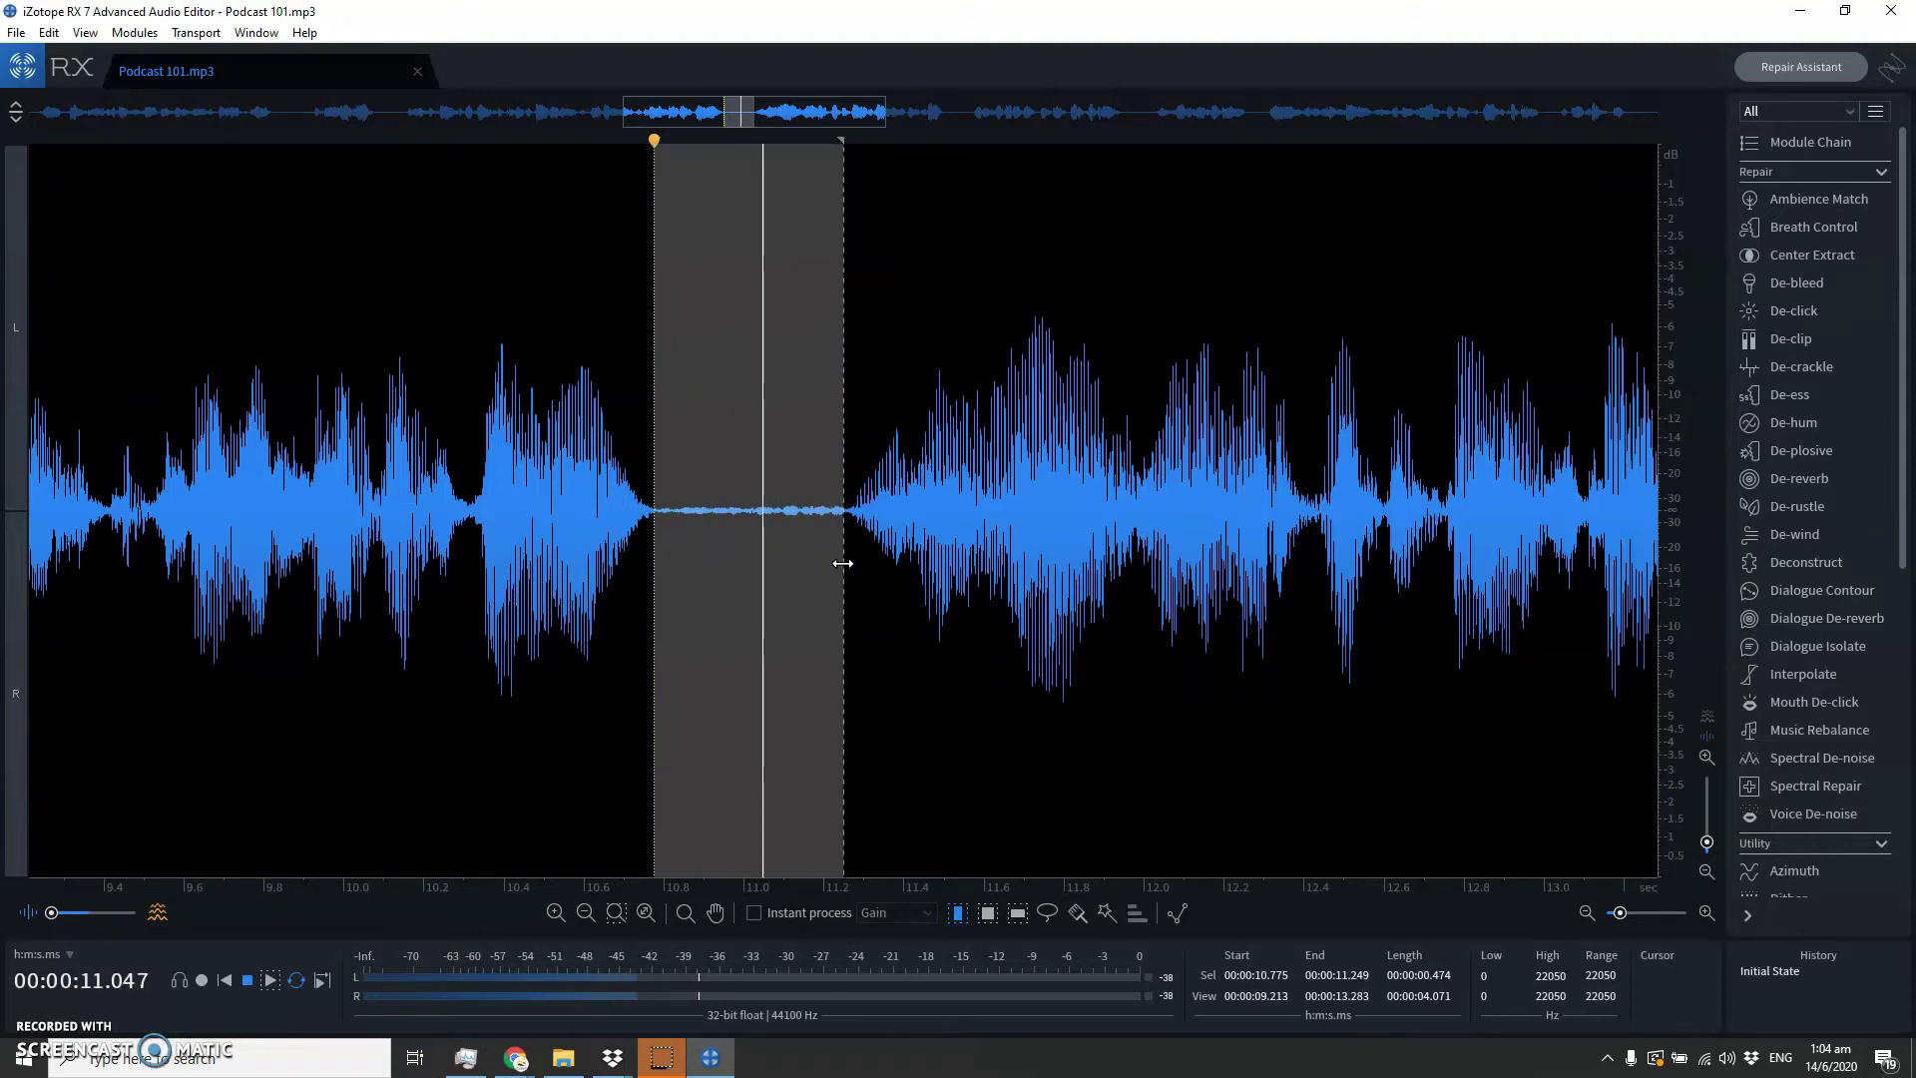
pyautogui.scroll(-3, 829, 558)
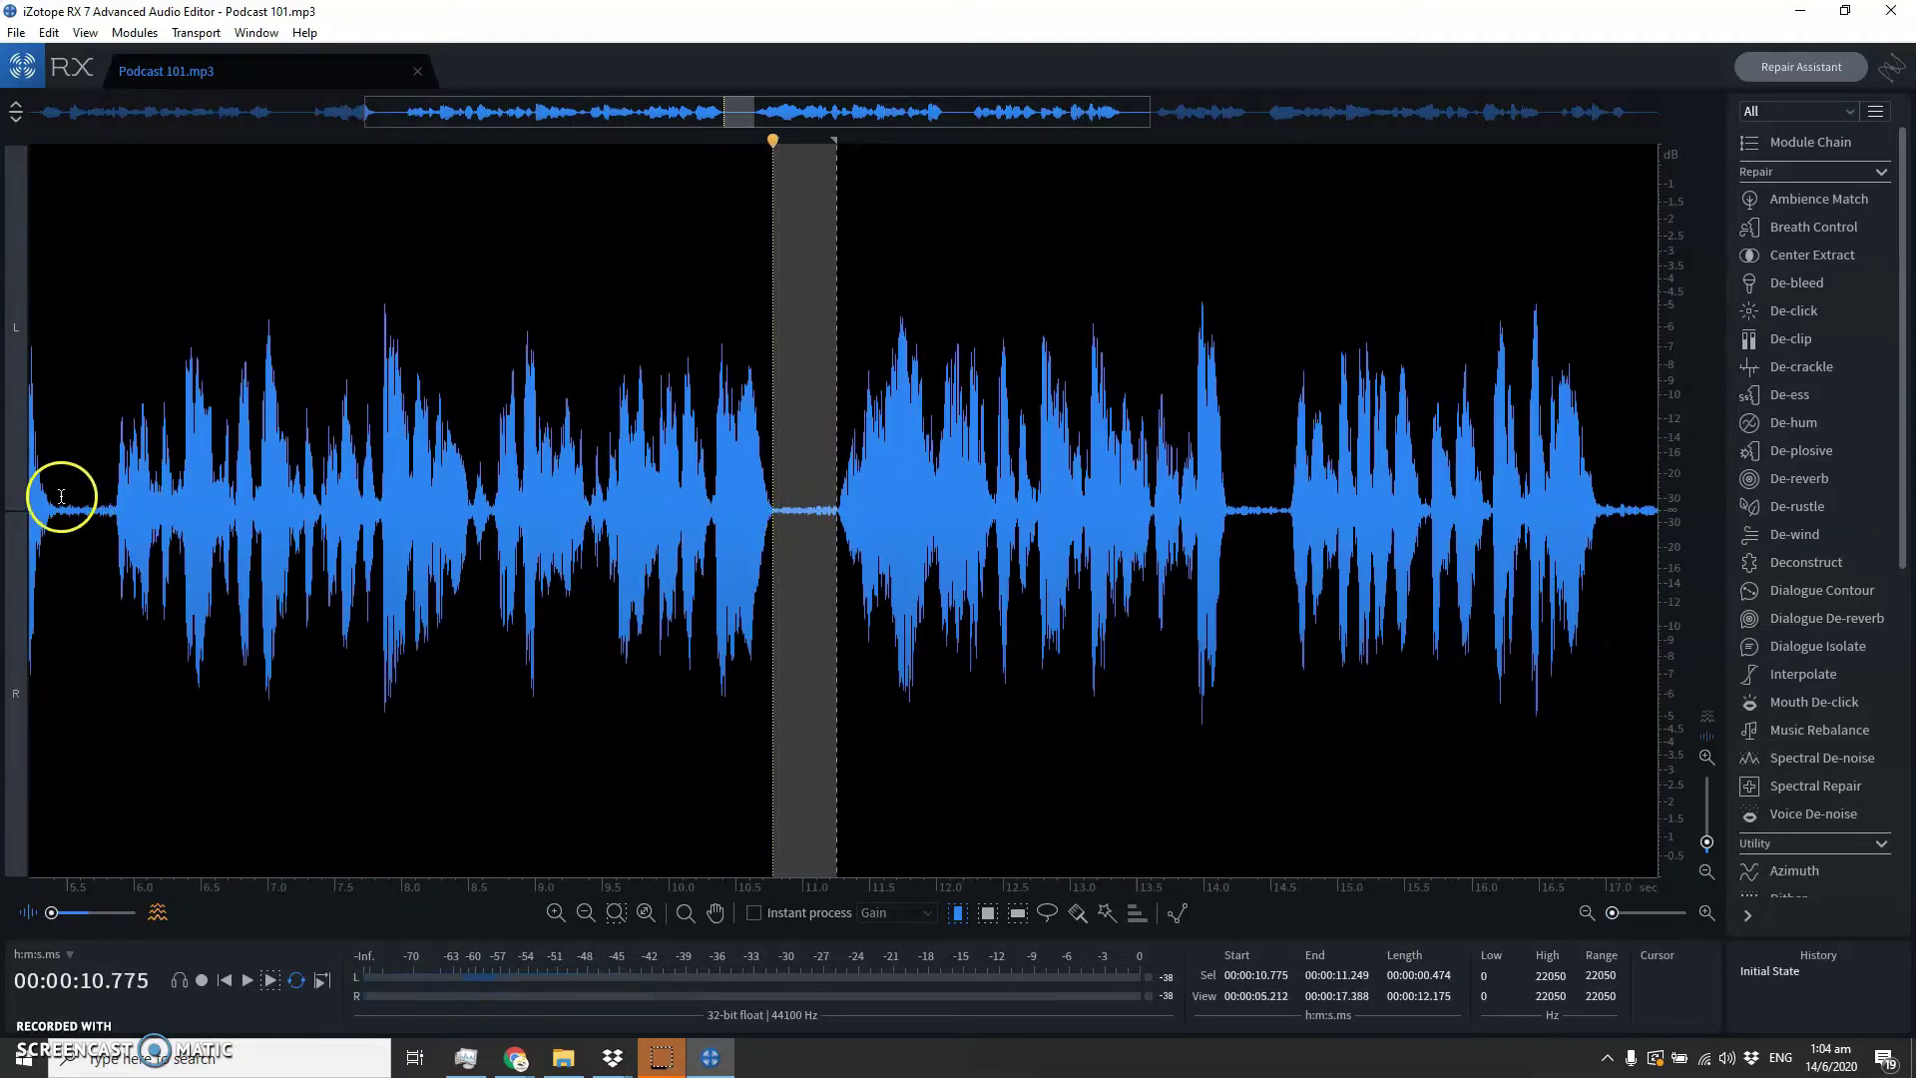
pyautogui.moveTo(62, 492); pyautogui.dragTo(108, 511)
pyautogui.press('space')
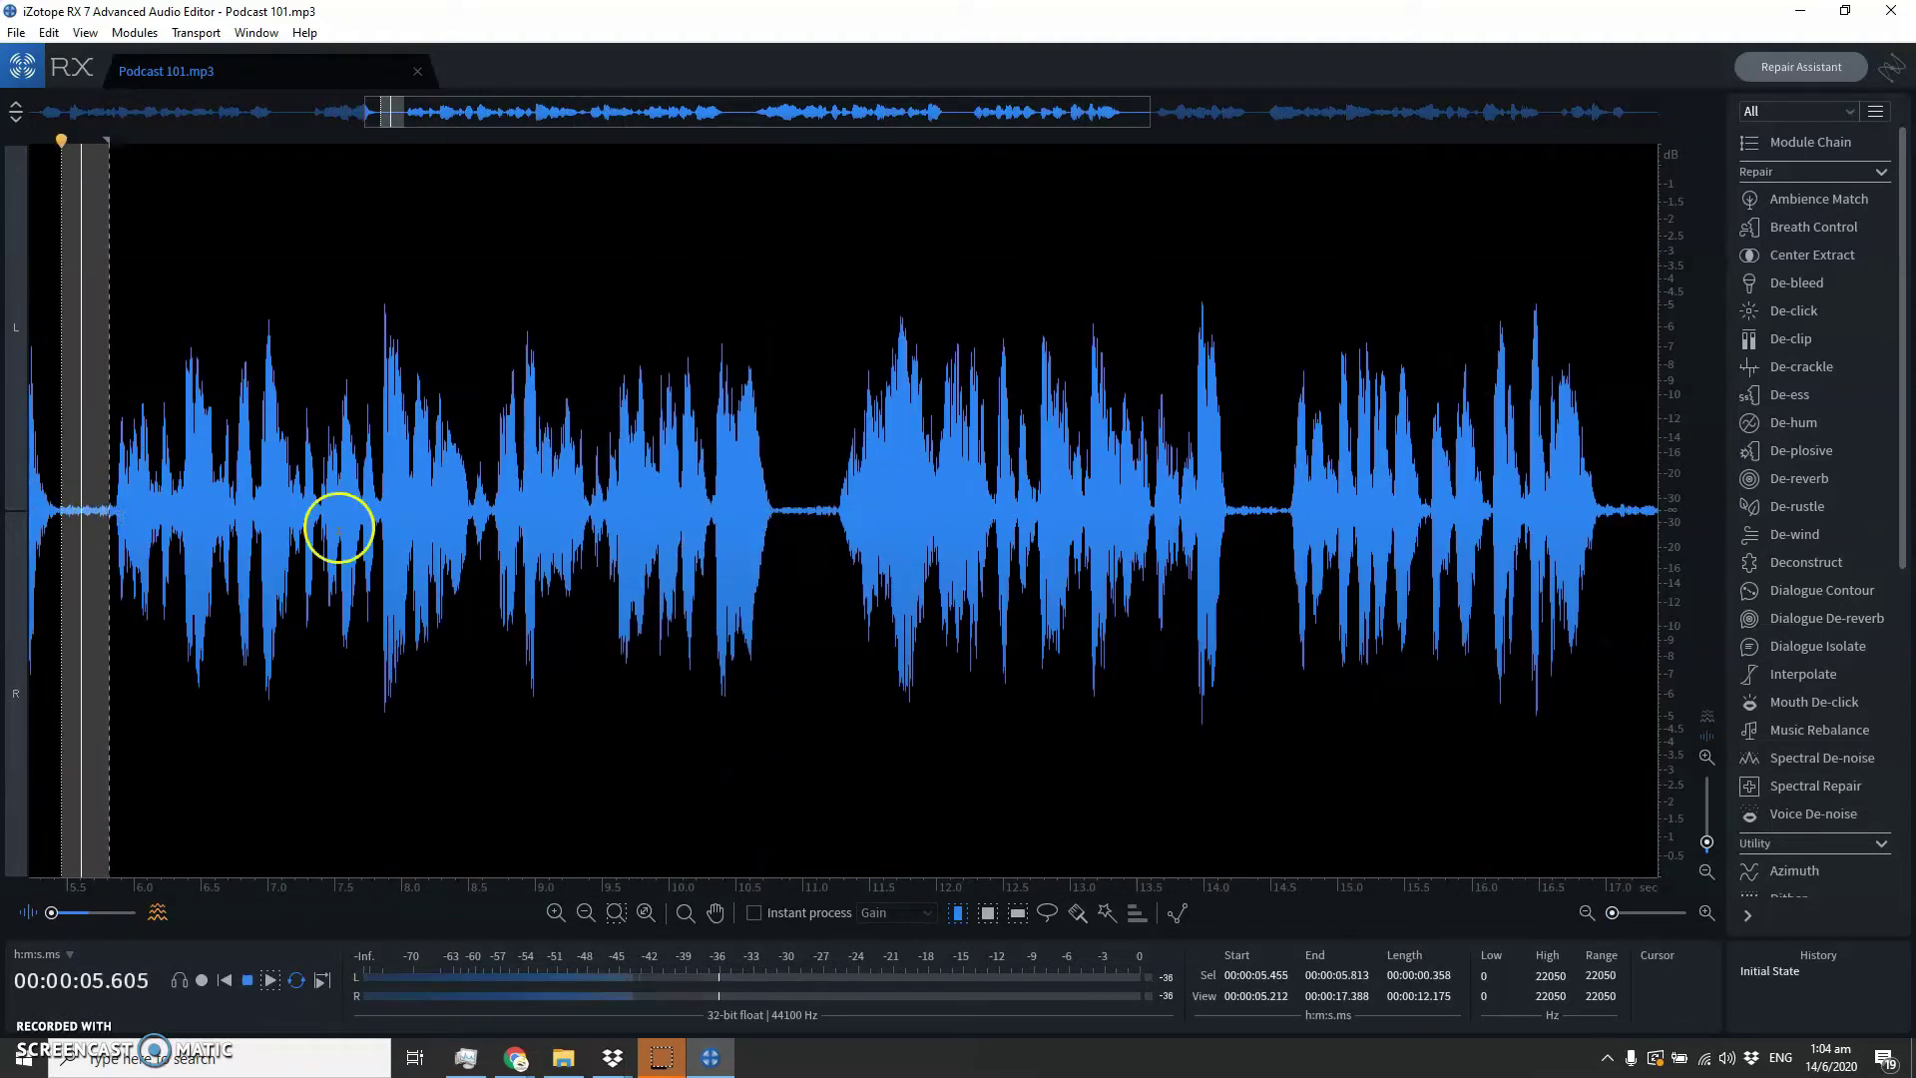
# Spot-play from about 9.5 s, then set the play position to 7.8 s and 5.6 s
pyautogui.click(604, 449)
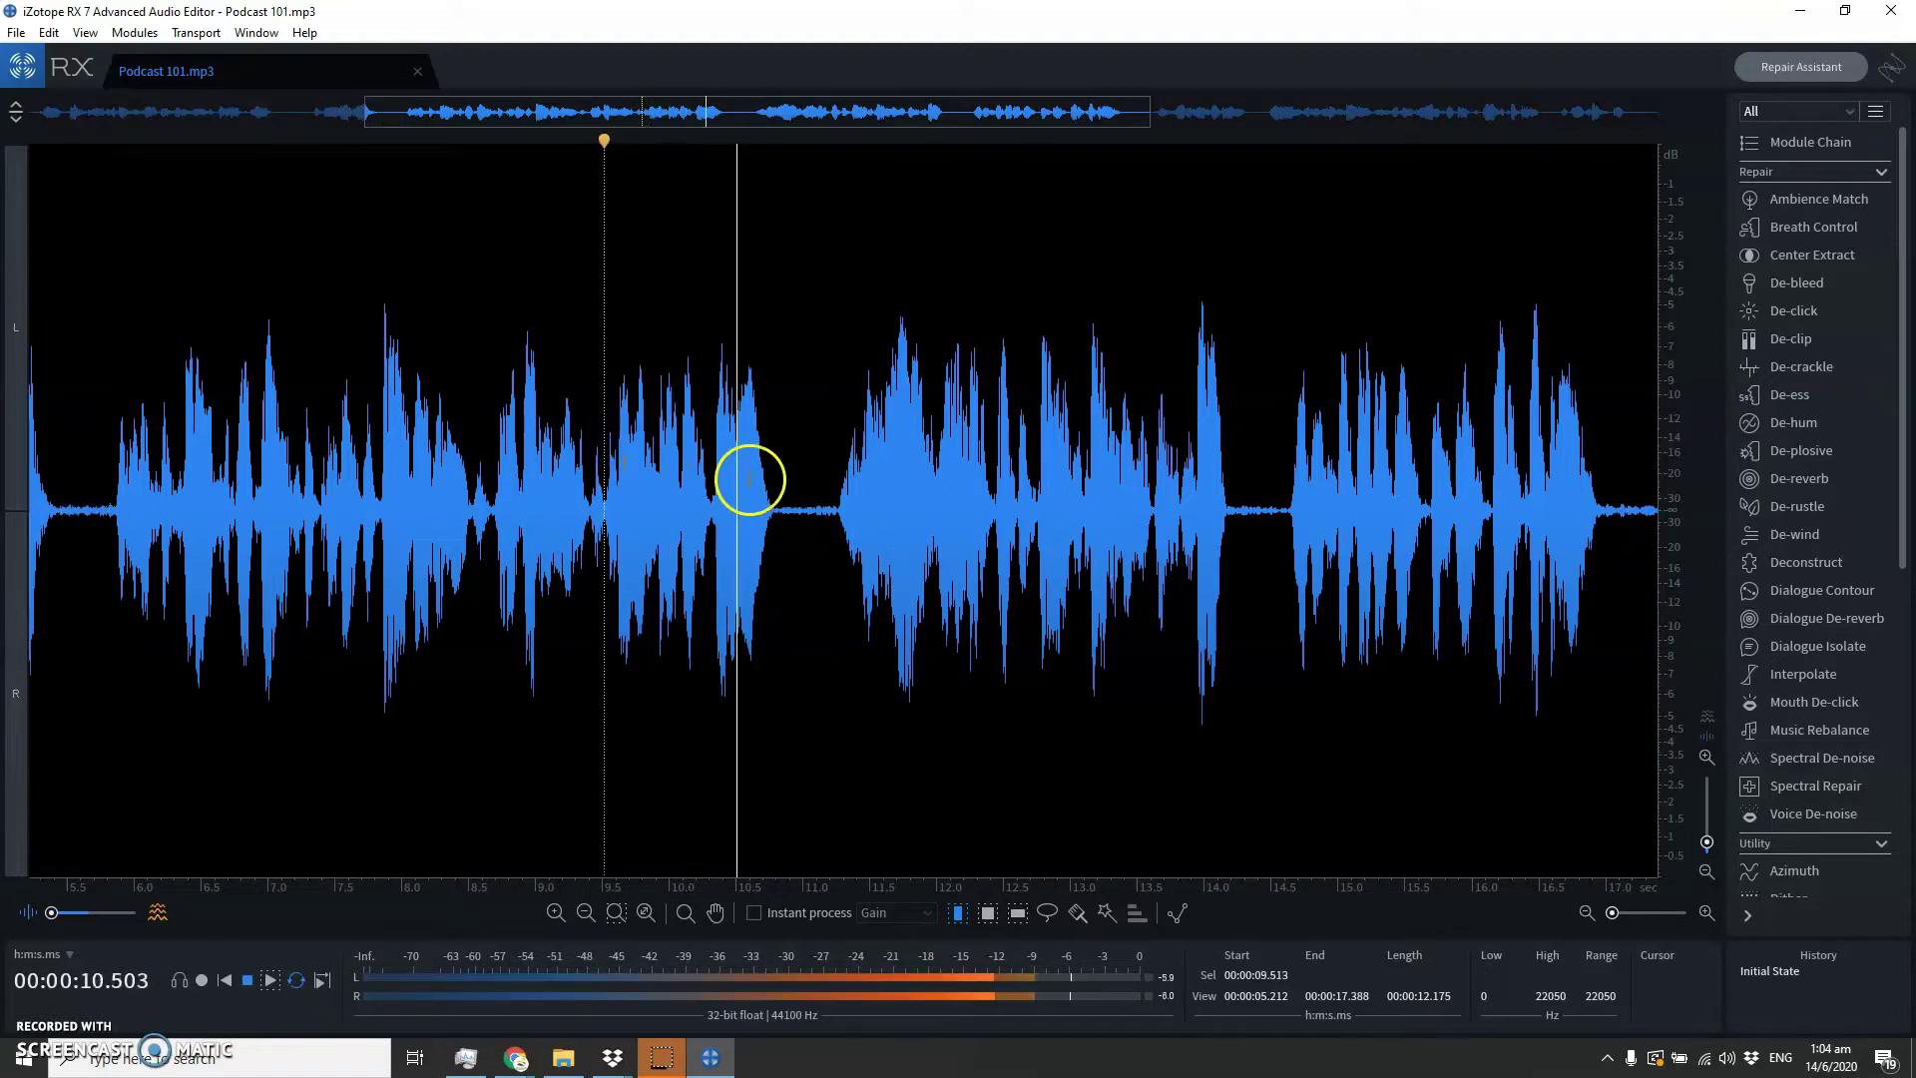
pyautogui.scroll(-2, 774, 478)
pyautogui.press('space')
pyautogui.click(529, 419)
pyautogui.click(388, 371)
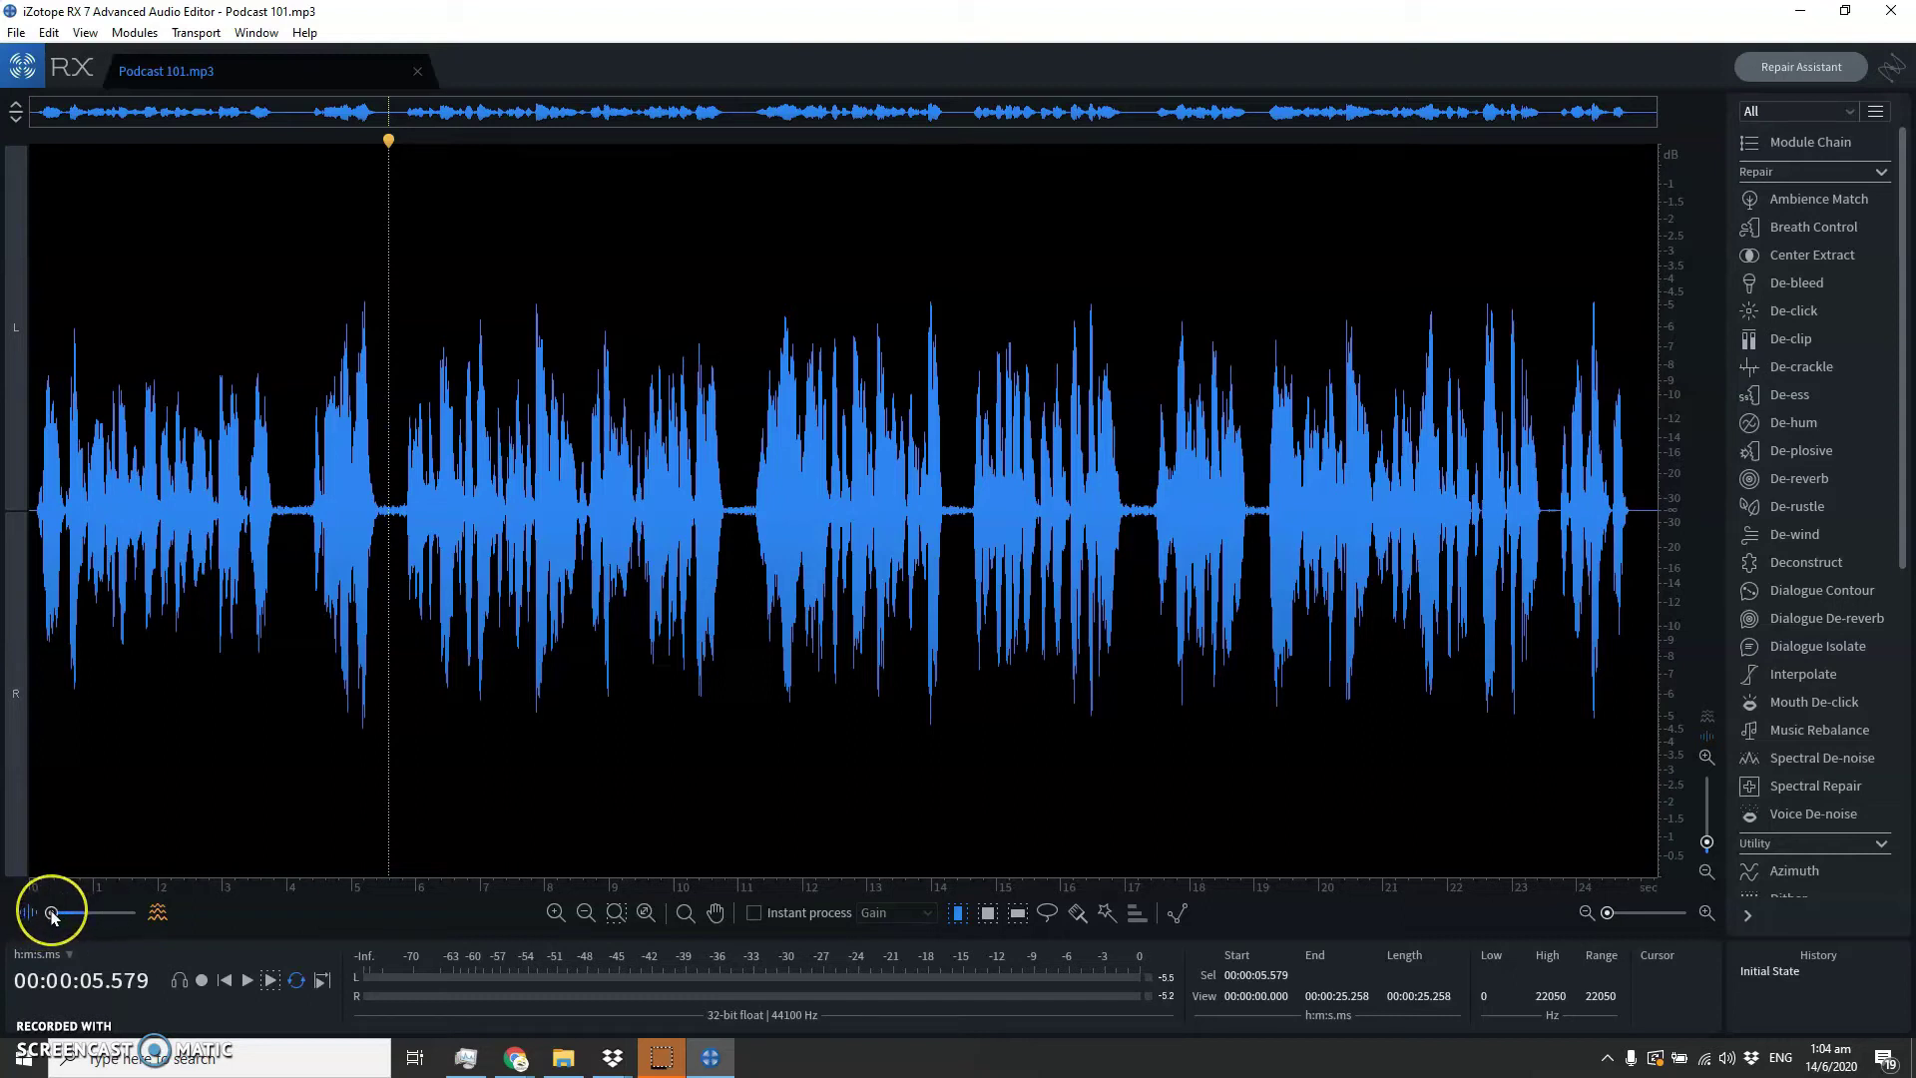
# Slide the waveform/spectrogram blend fully to spectrogram, revealing the wavering tone near 1 kHz
pyautogui.moveTo(52, 914); pyautogui.dragTo(138, 926)
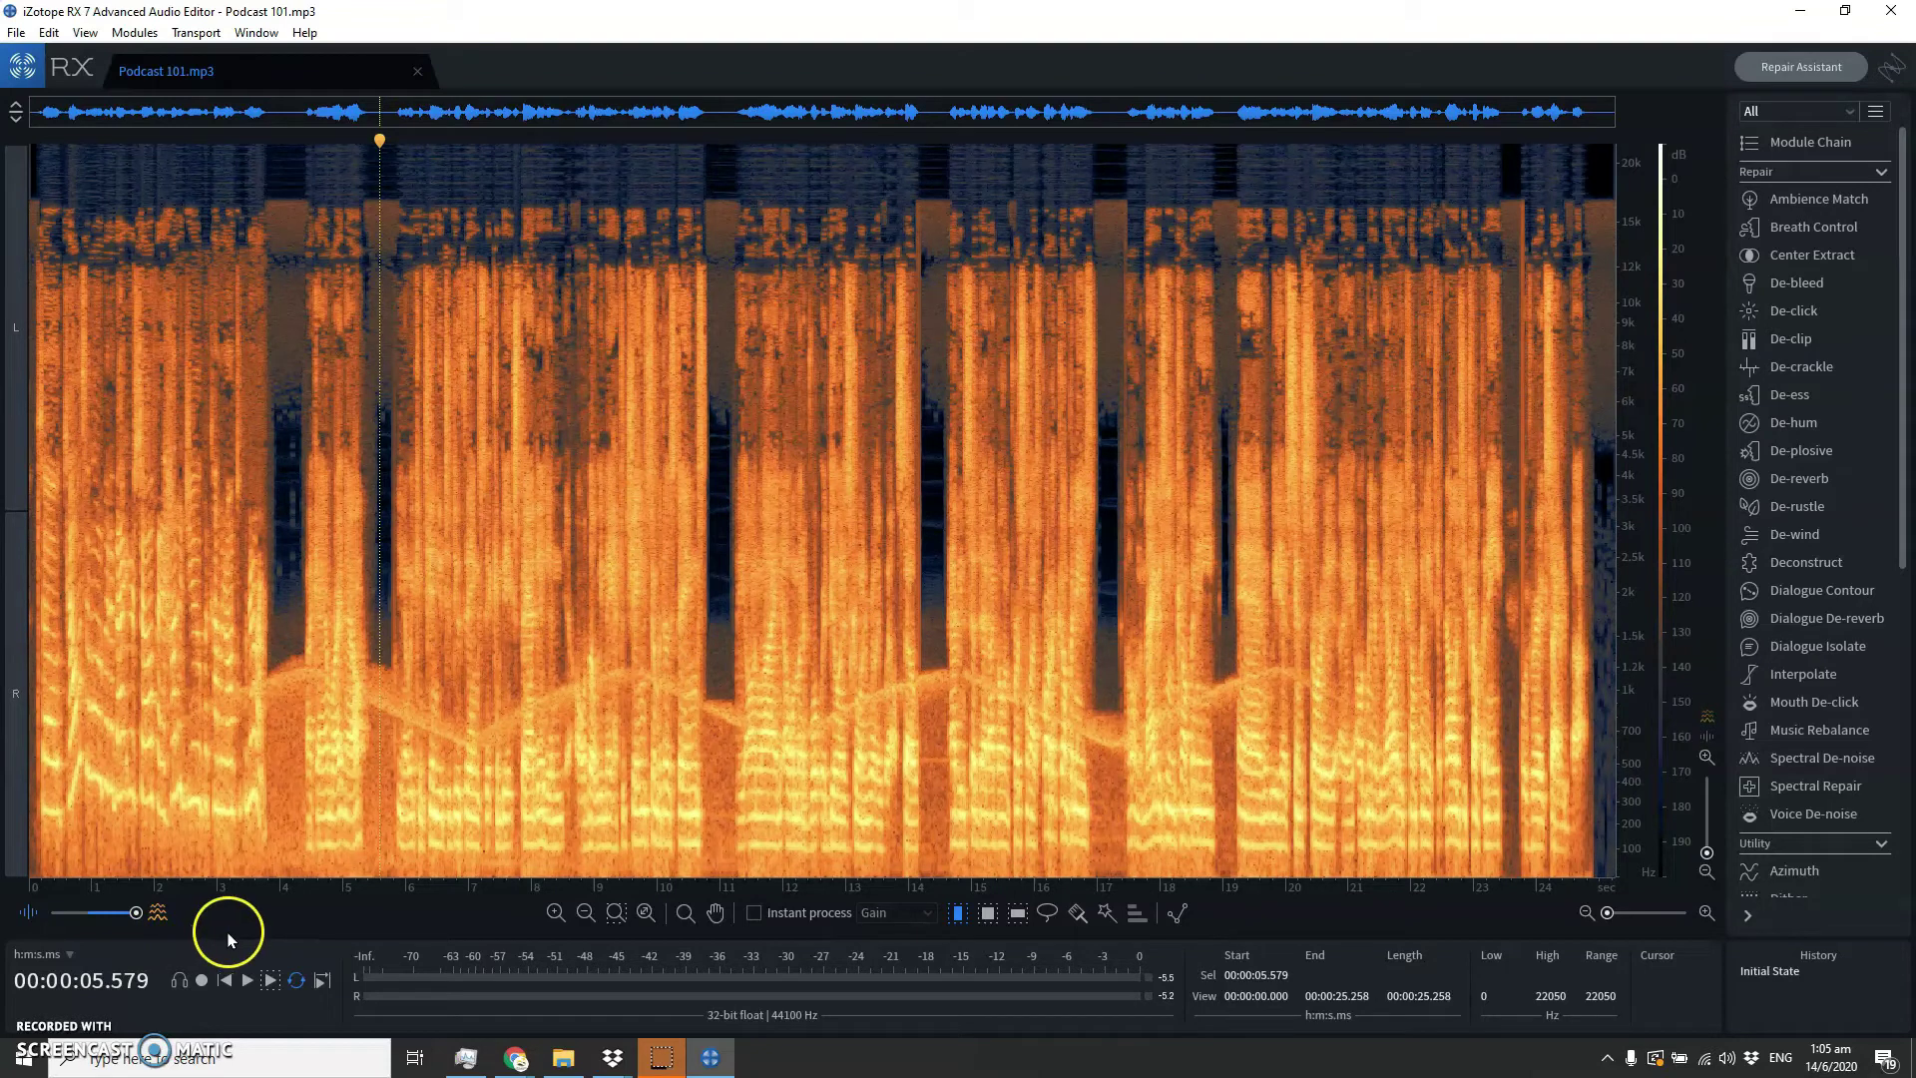
pyautogui.click(151, 914)
# Brush-select the wavy whistle line from about 2 to 21 s and silence it
pyautogui.click(1076, 913)
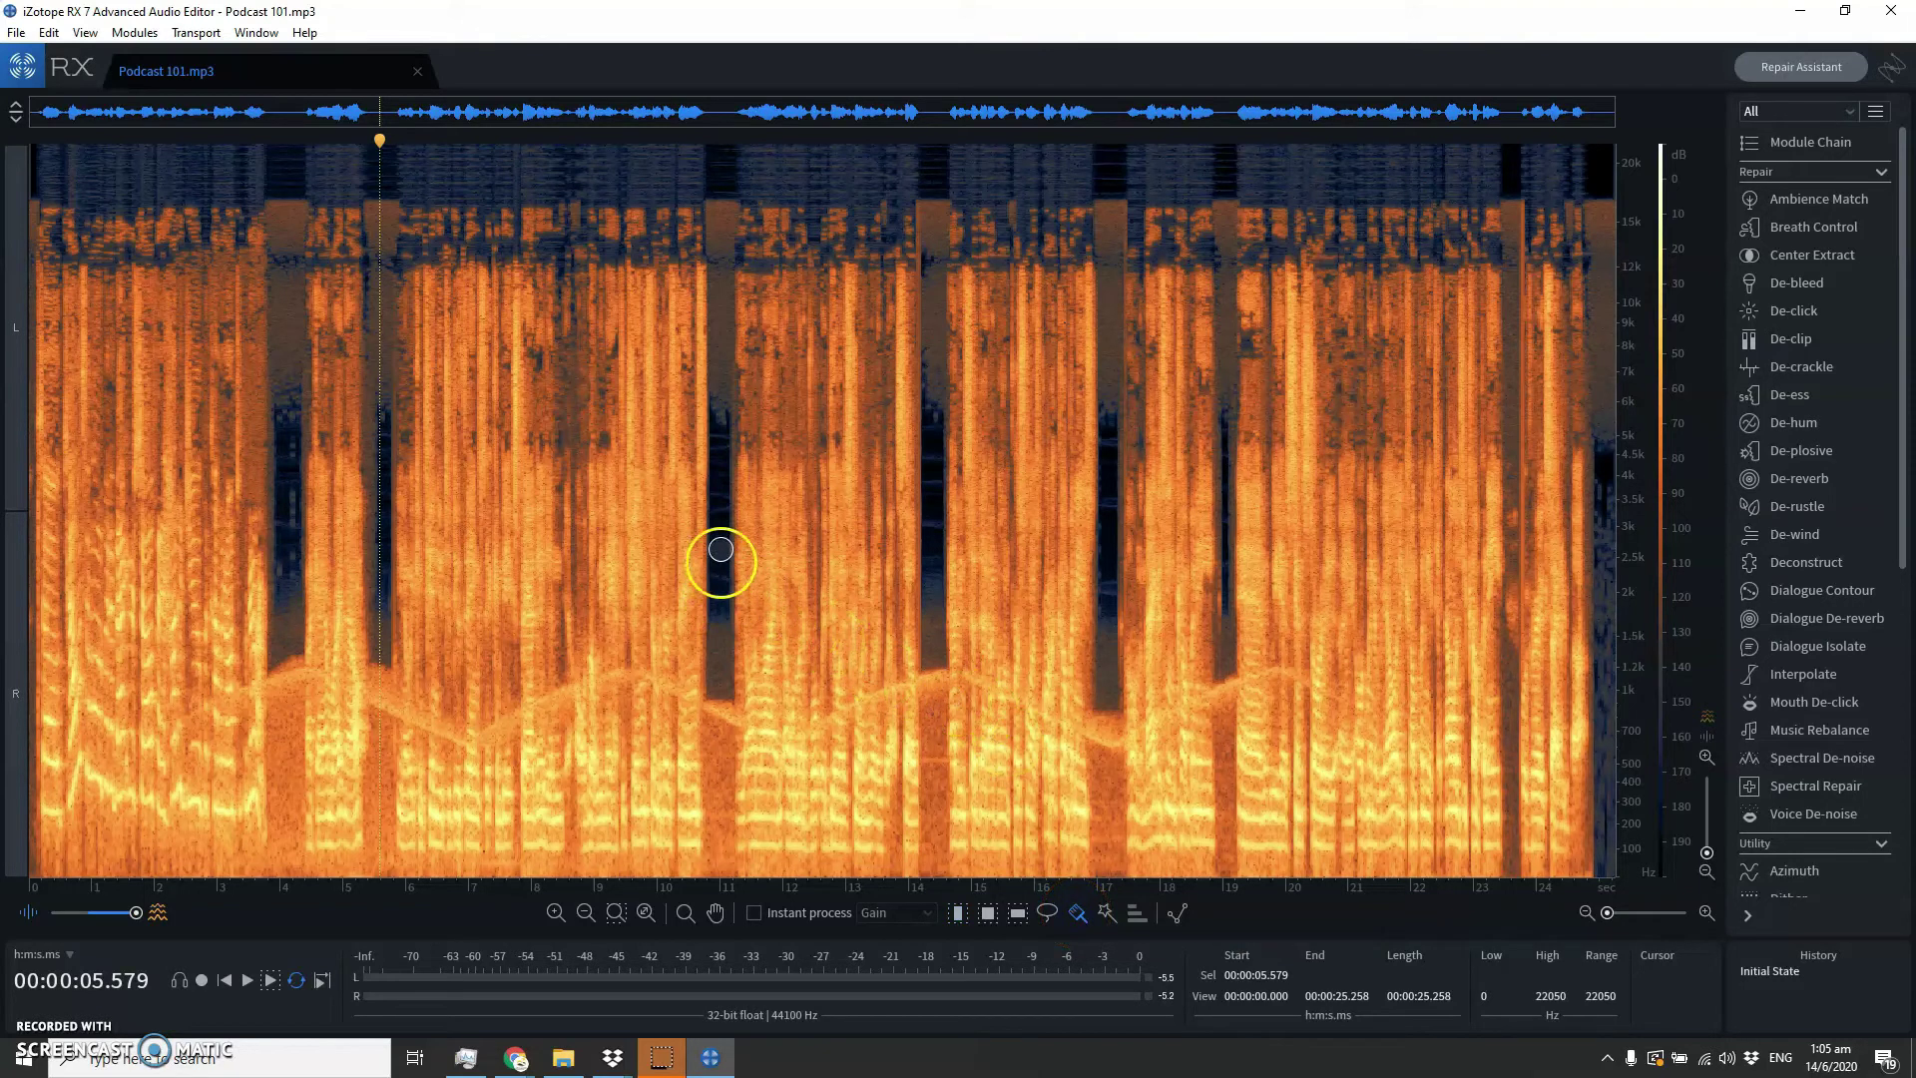
pyautogui.press('r')
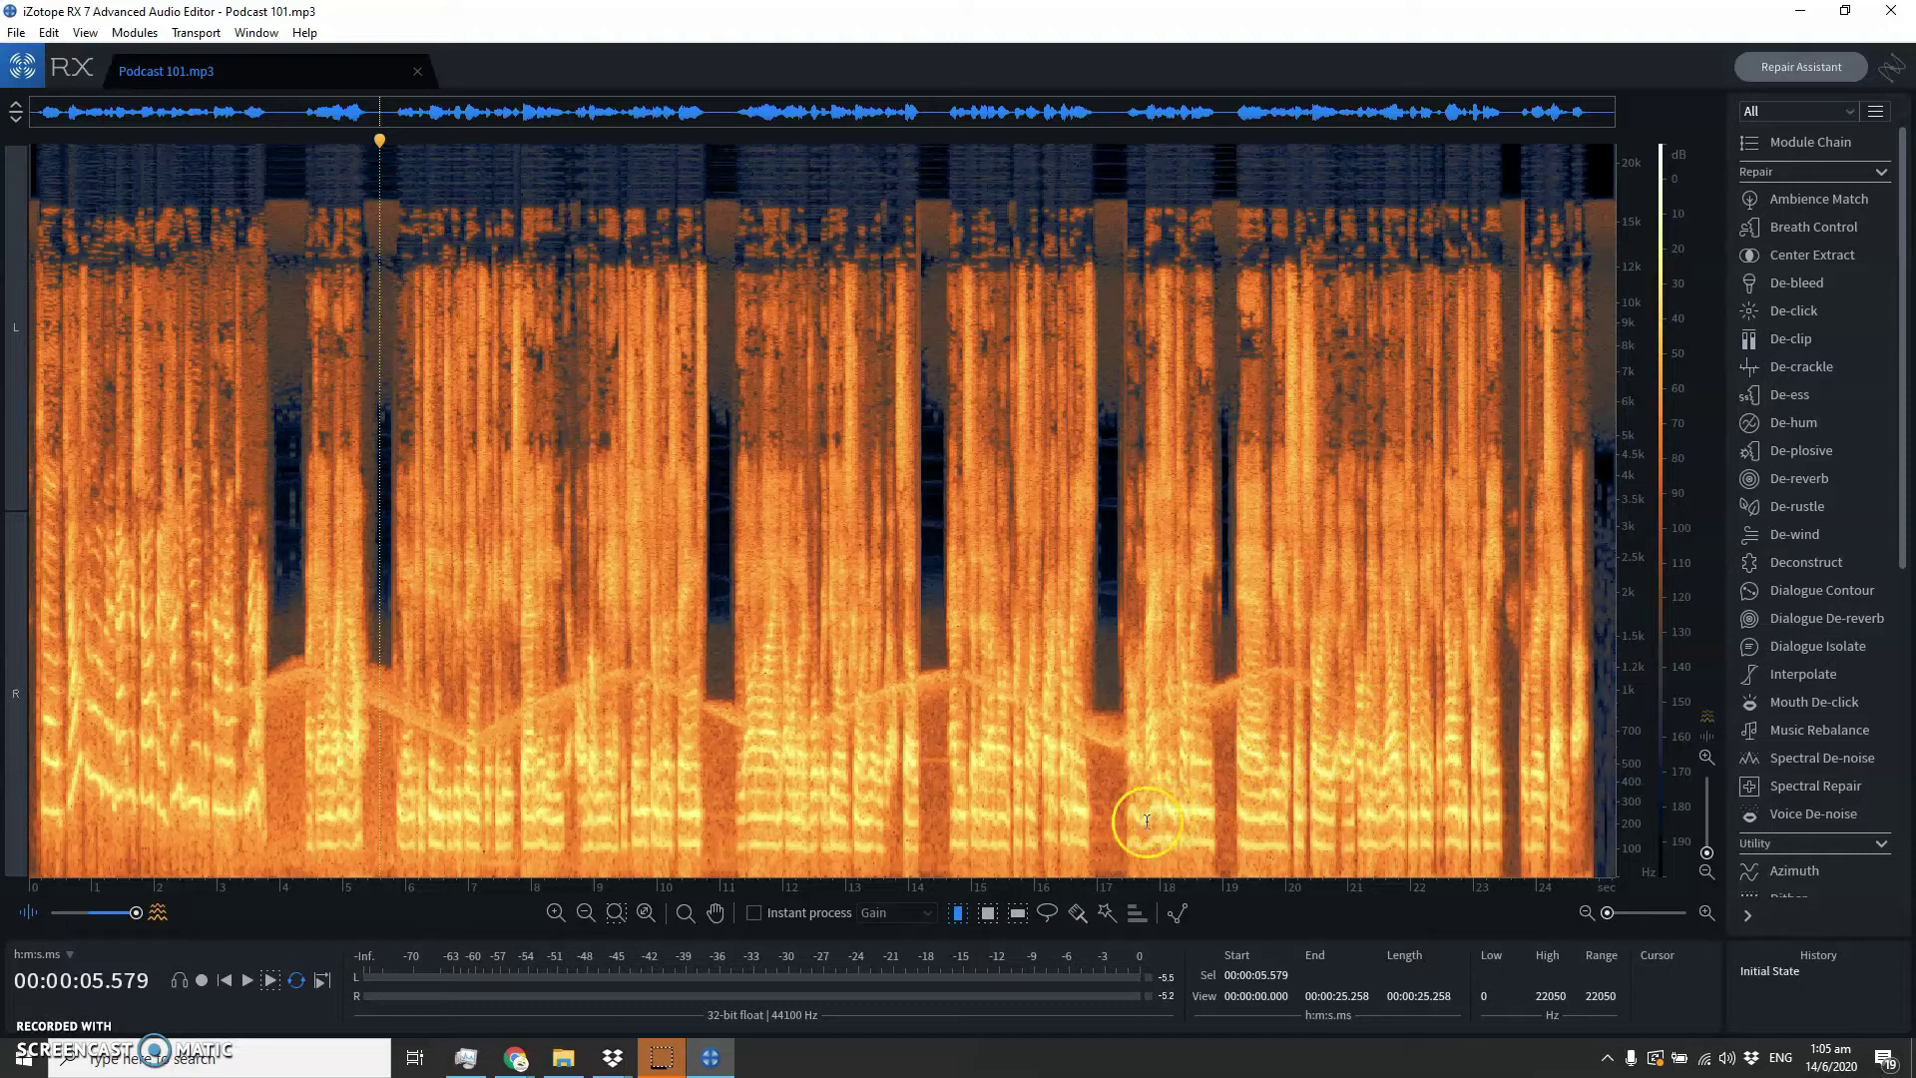
pyautogui.click(1075, 913)
pyautogui.moveTo(169, 730)
pyautogui.mouseDown()
pyautogui.moveTo(282, 679)
pyautogui.moveTo(510, 736)
pyautogui.moveTo(602, 679)
pyautogui.moveTo(677, 674)
pyautogui.moveTo(783, 736)
pyautogui.moveTo(974, 672)
pyautogui.moveTo(1055, 723)
pyautogui.moveTo(1139, 736)
pyautogui.moveTo(1231, 676)
pyautogui.moveTo(1279, 664)
pyautogui.moveTo(1325, 683)
pyautogui.mouseUp()
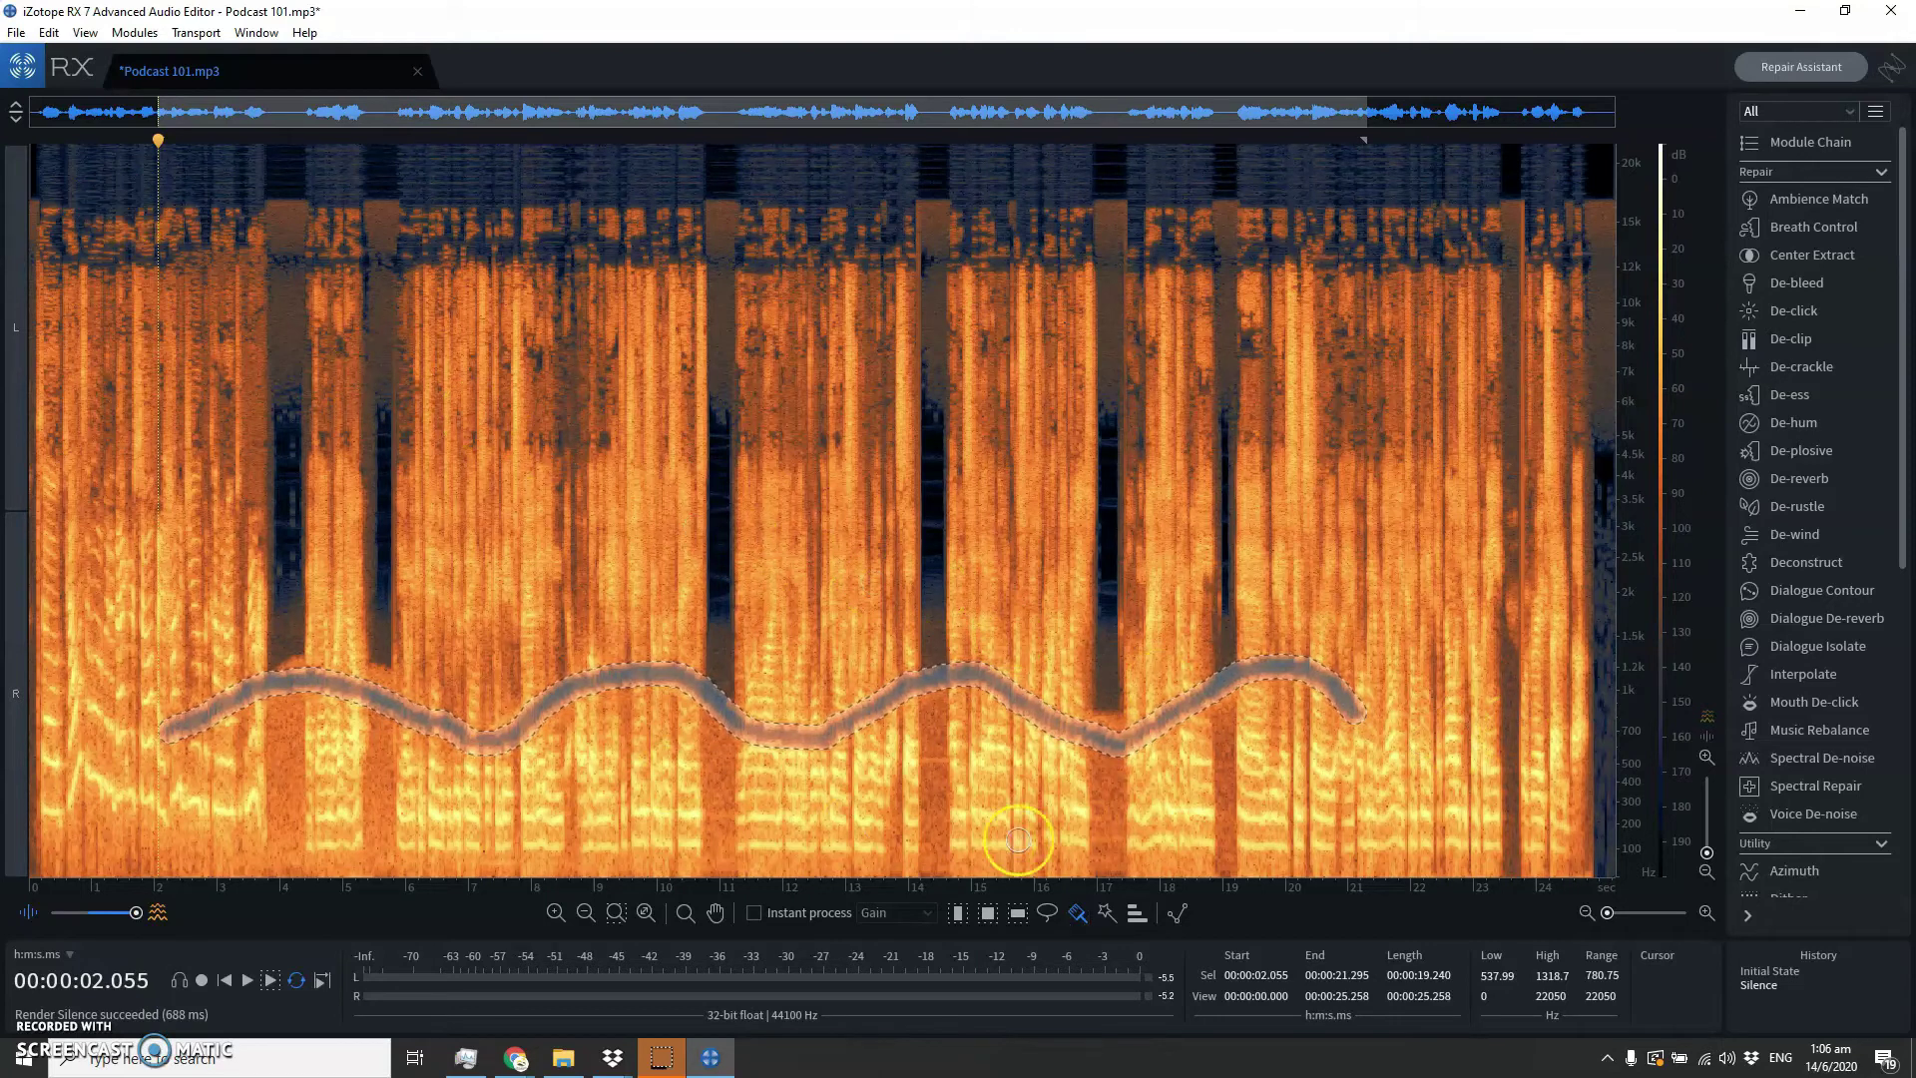
pyautogui.click(958, 914)
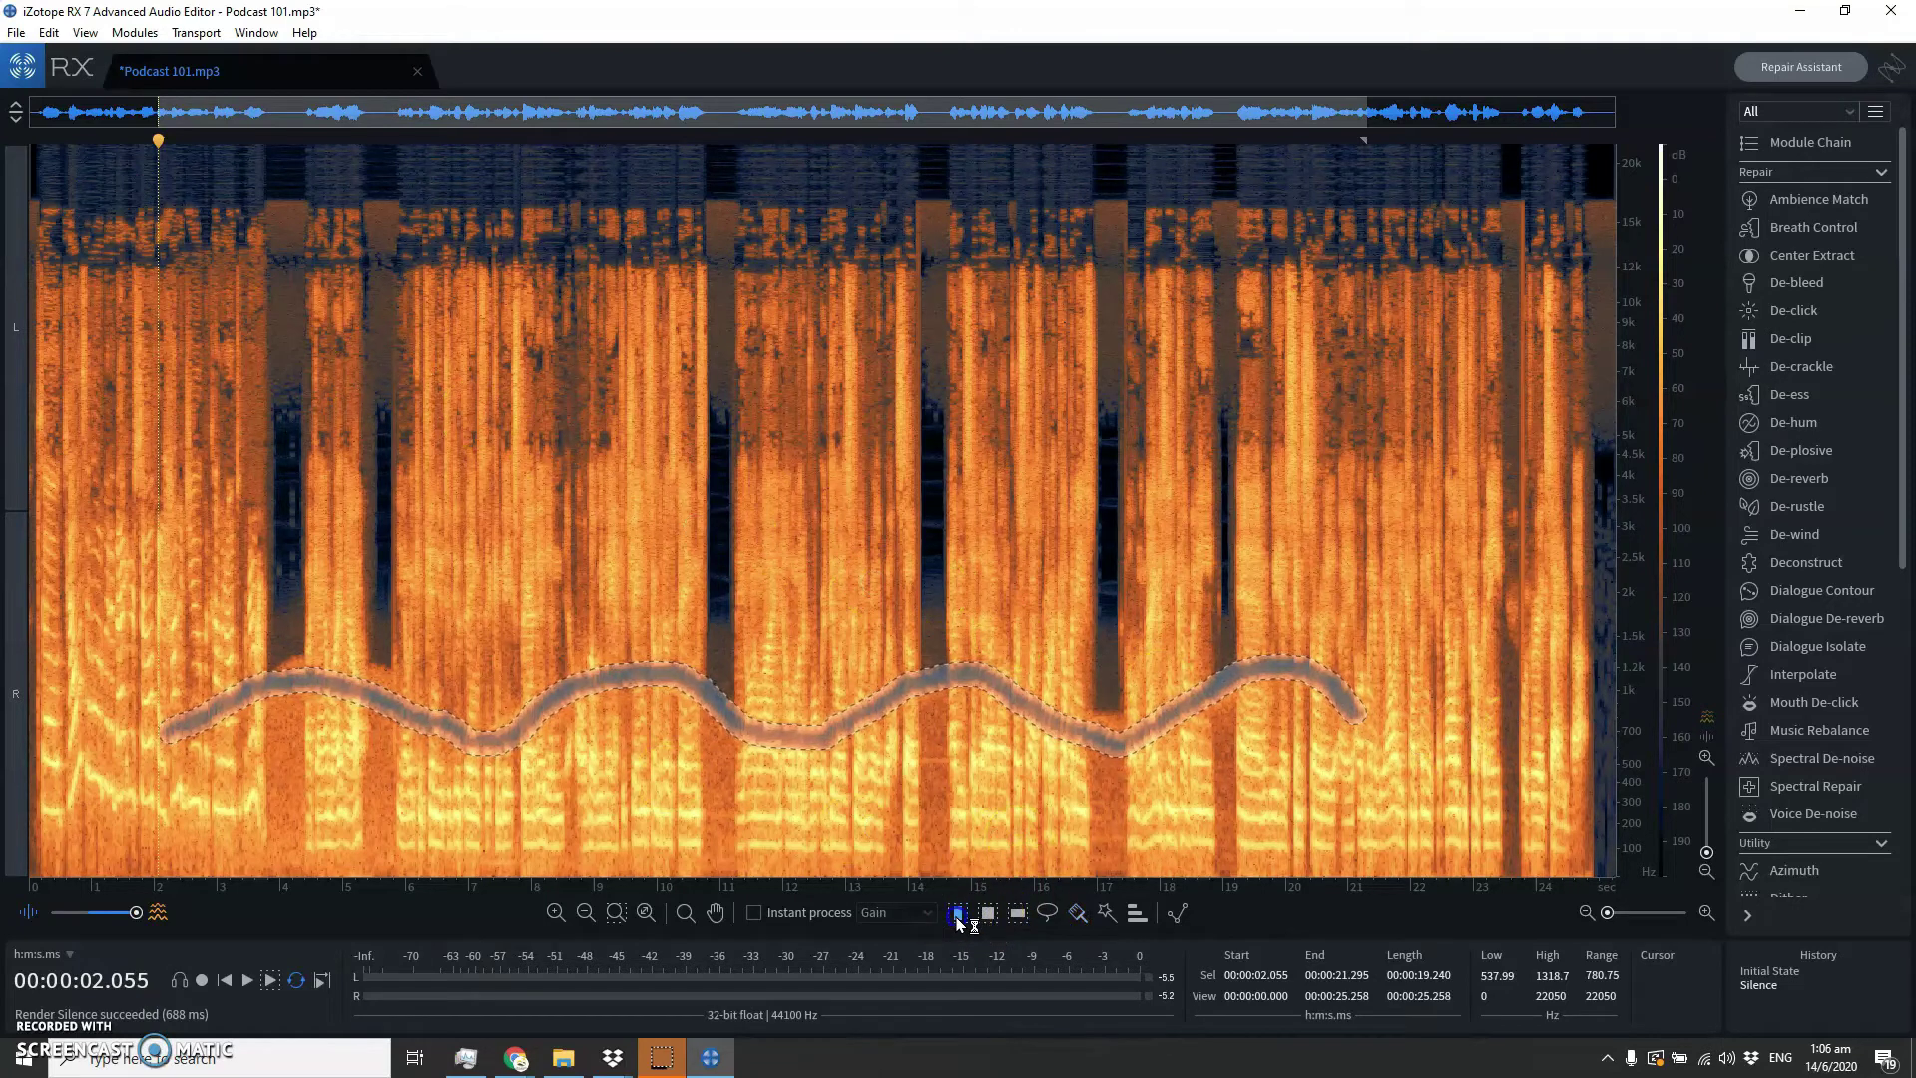
pyautogui.click(138, 261)
pyautogui.press('space')
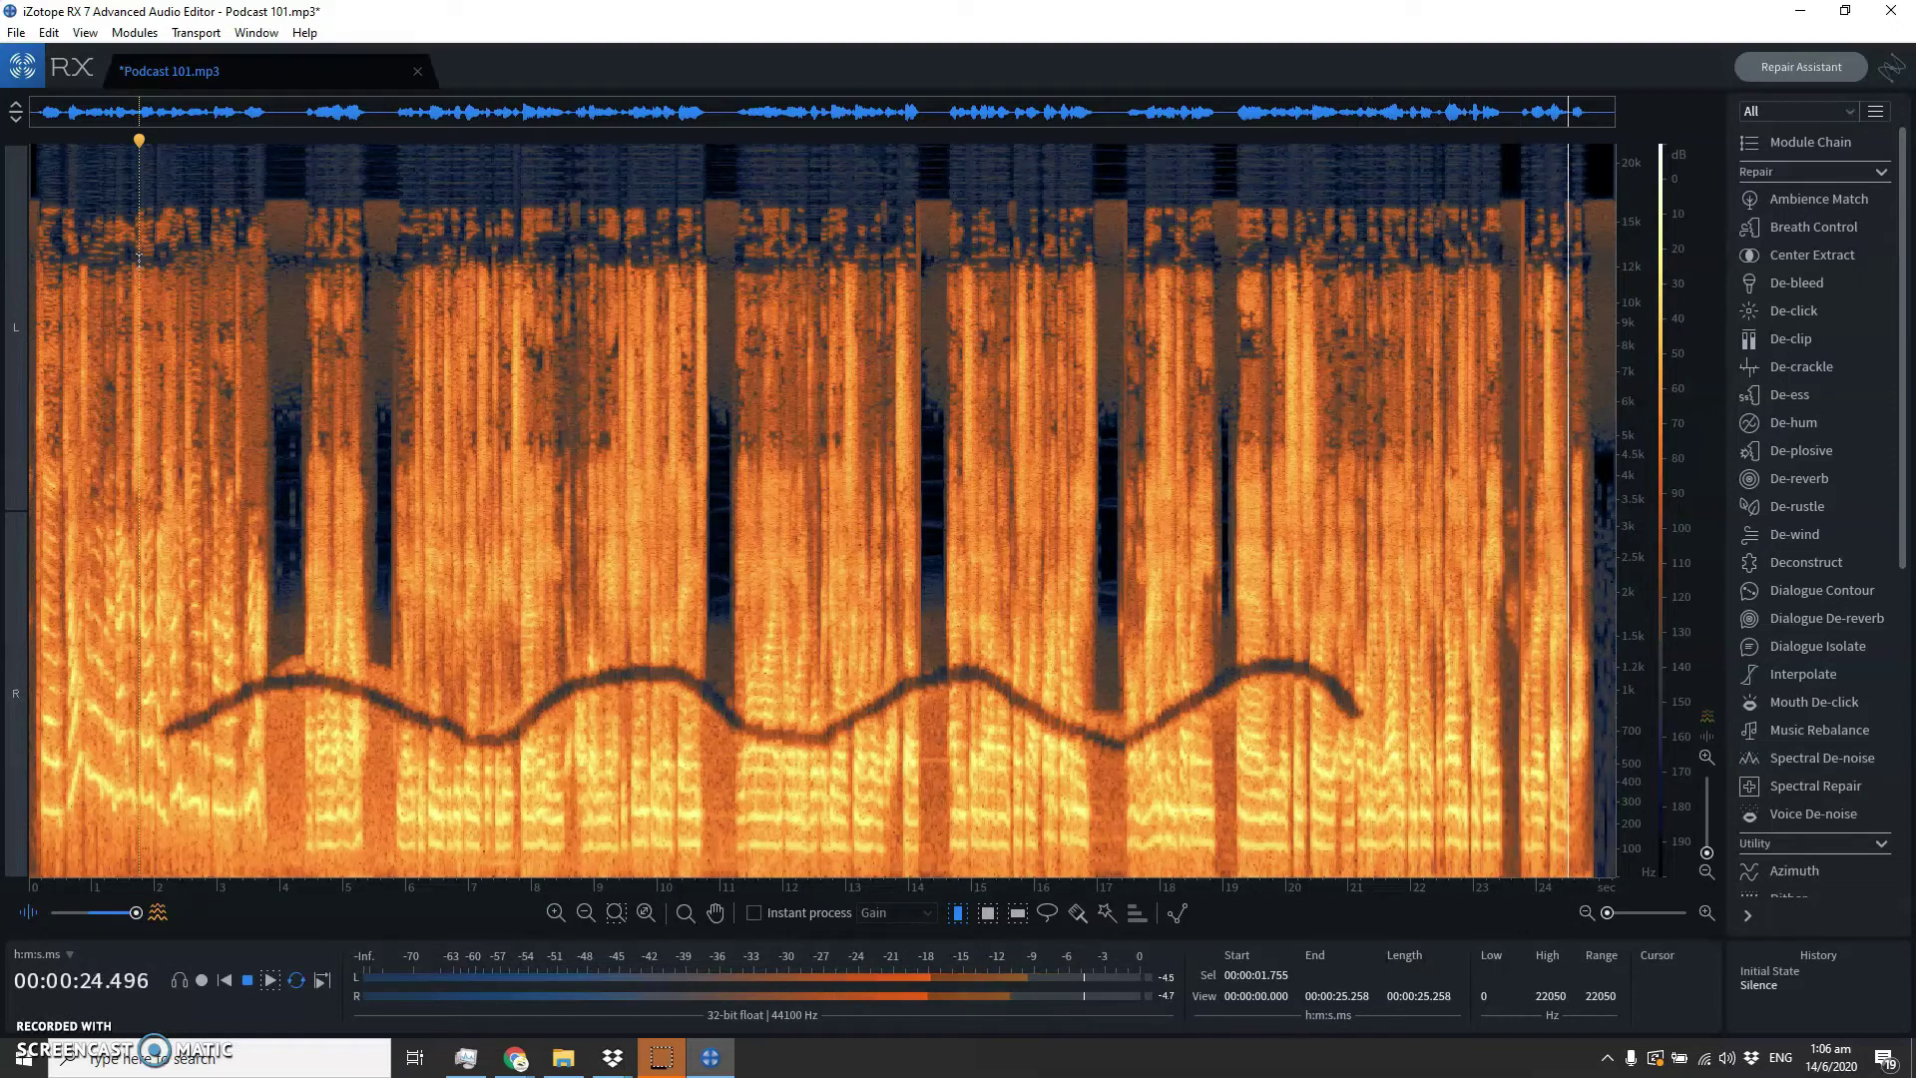
pyautogui.press('space')
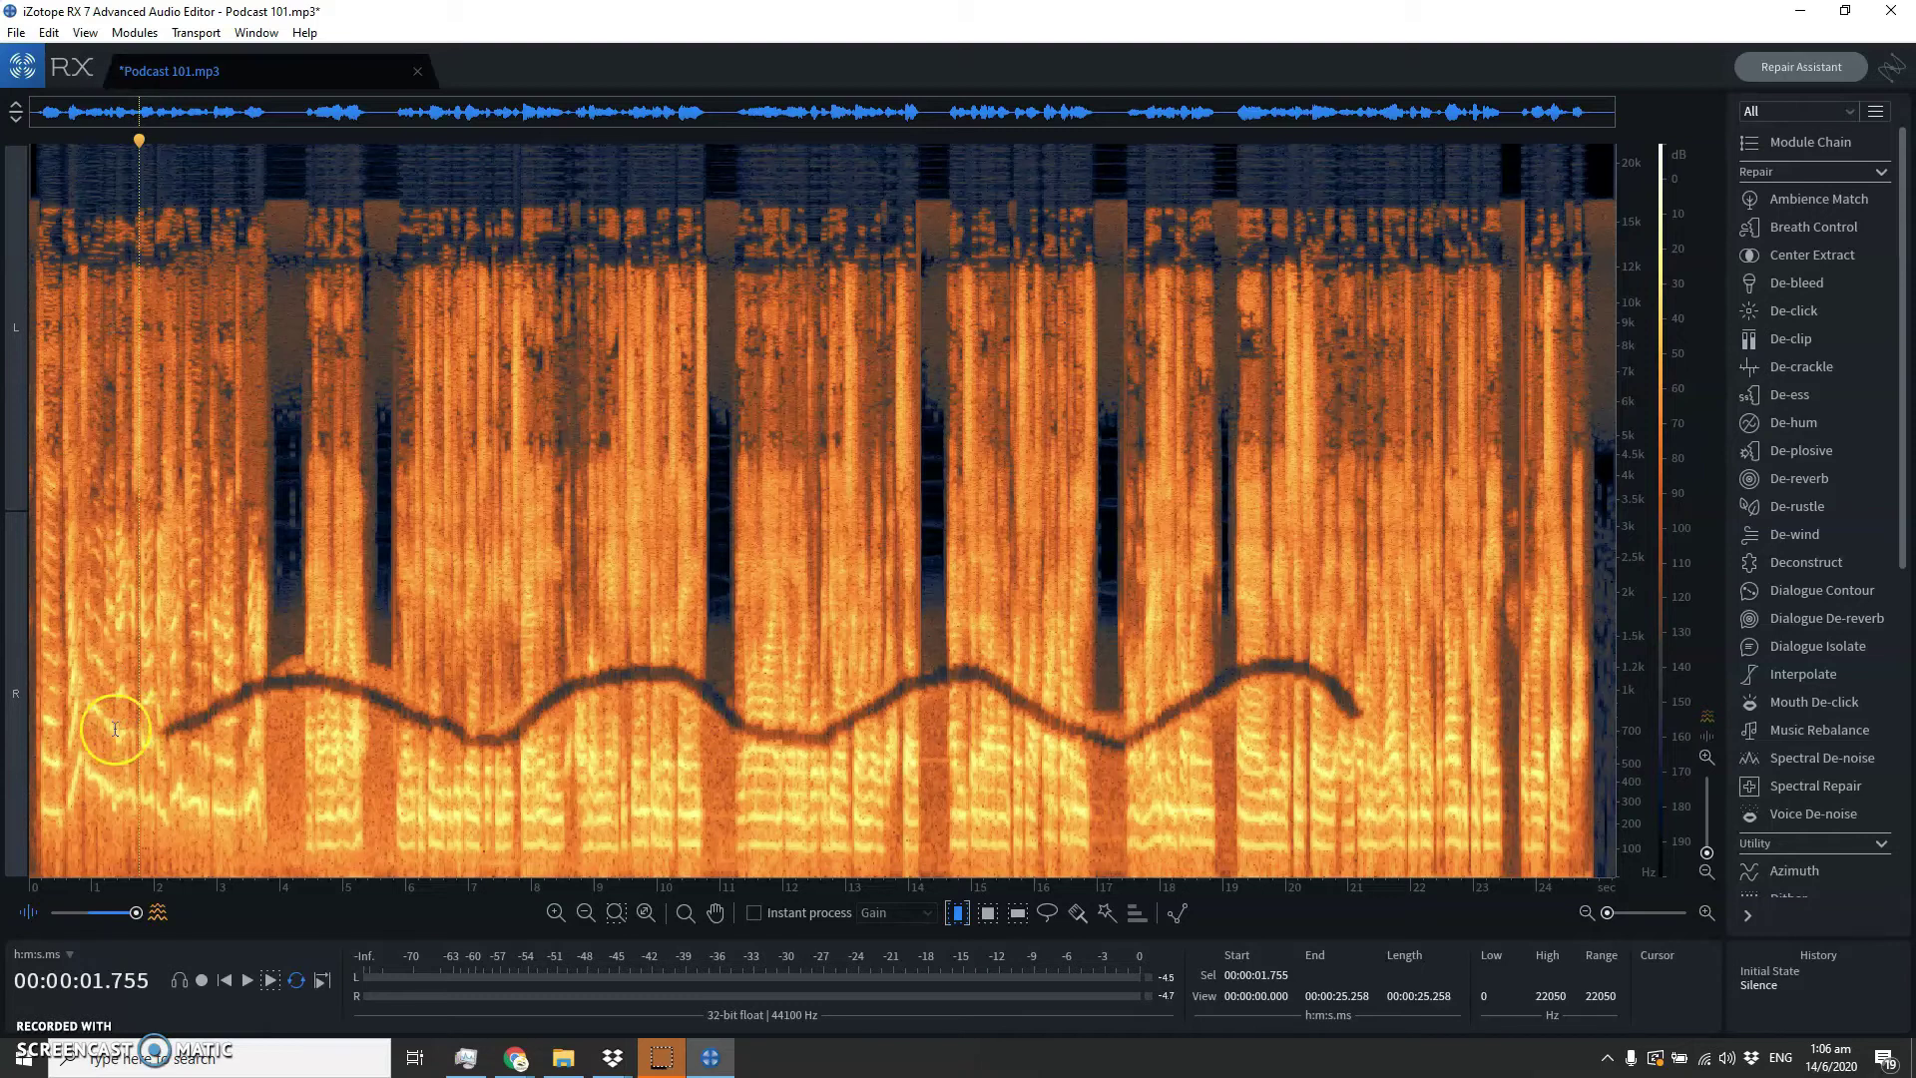
# Bring the waveform back and audition the quiet gaps near 3.8–4.3 s and 5.5 s
pyautogui.moveTo(136, 912); pyautogui.dragTo(50, 918)
pyautogui.scroll(1, 253, 512)
pyautogui.scroll(2, 258, 510)
pyautogui.moveTo(294, 510); pyautogui.dragTo(389, 529)
pyautogui.press('space')
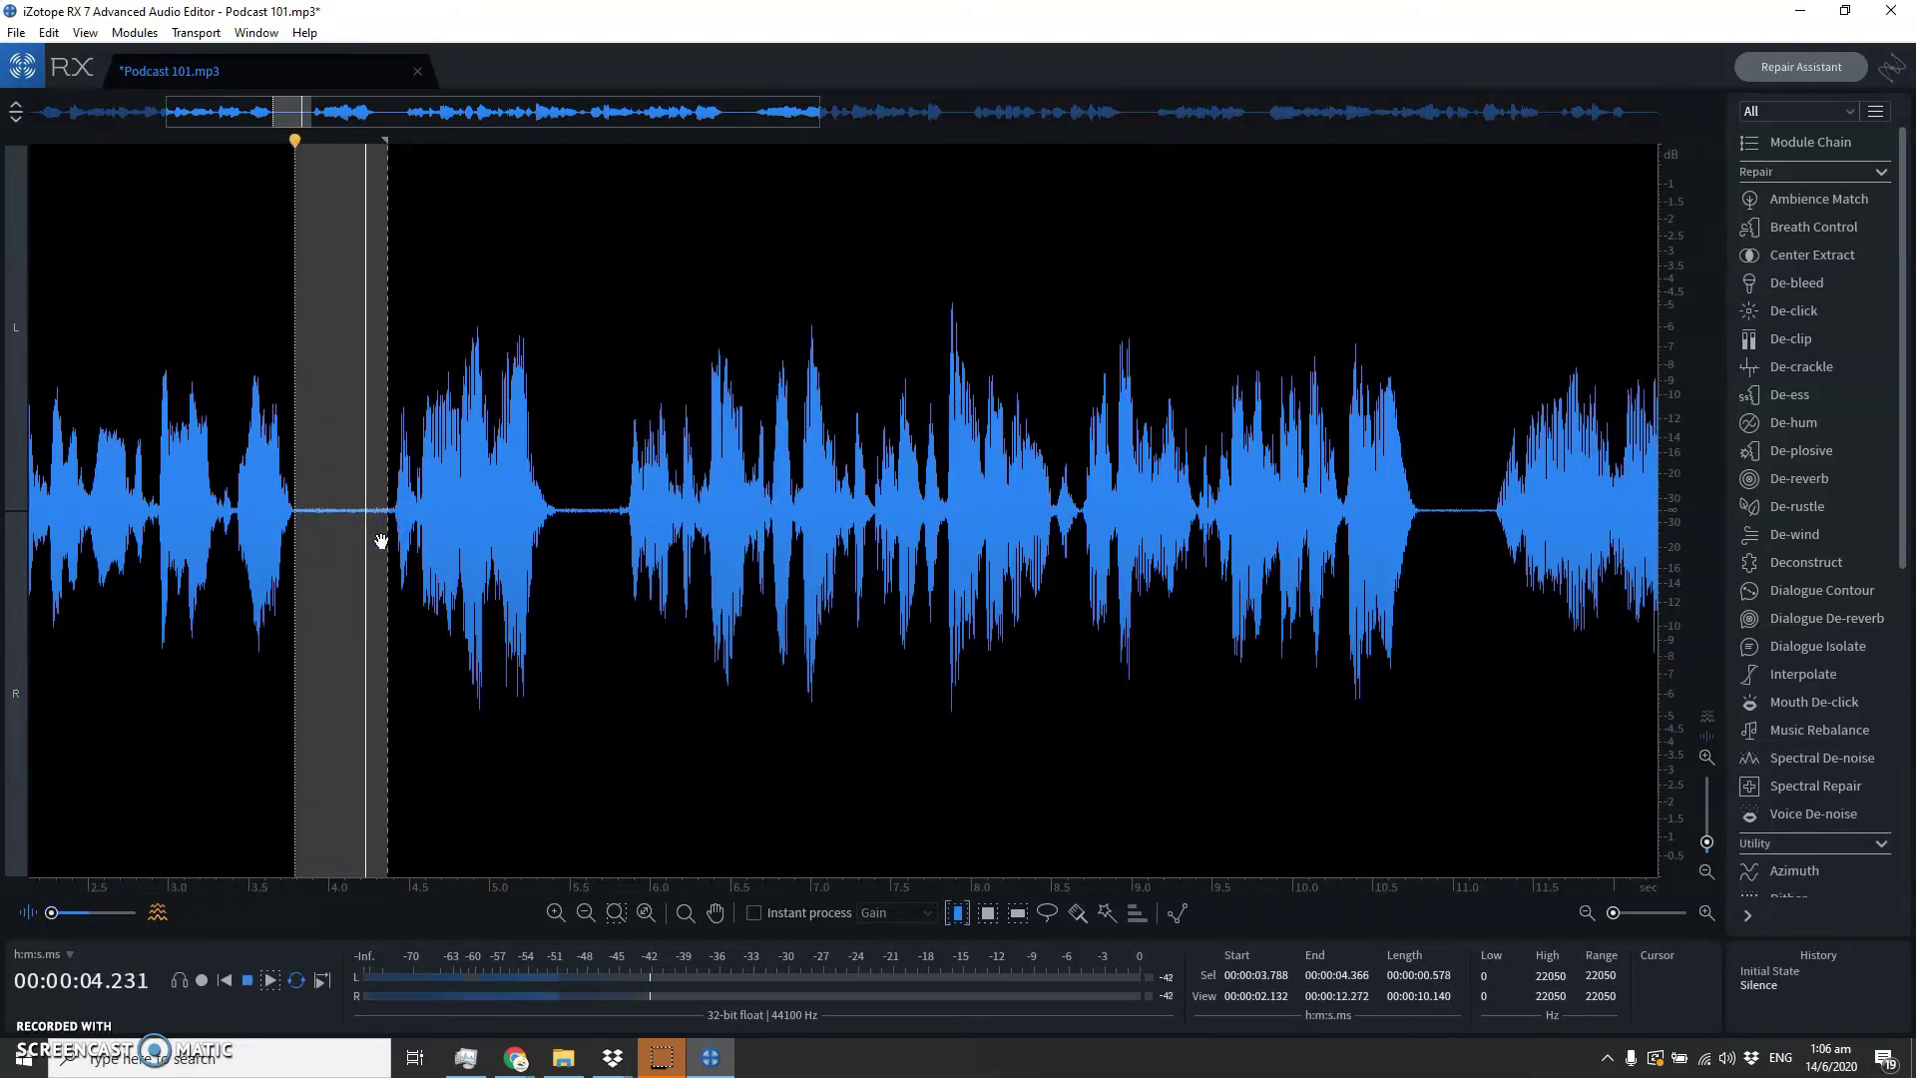
pyautogui.moveTo(562, 511); pyautogui.dragTo(616, 528)
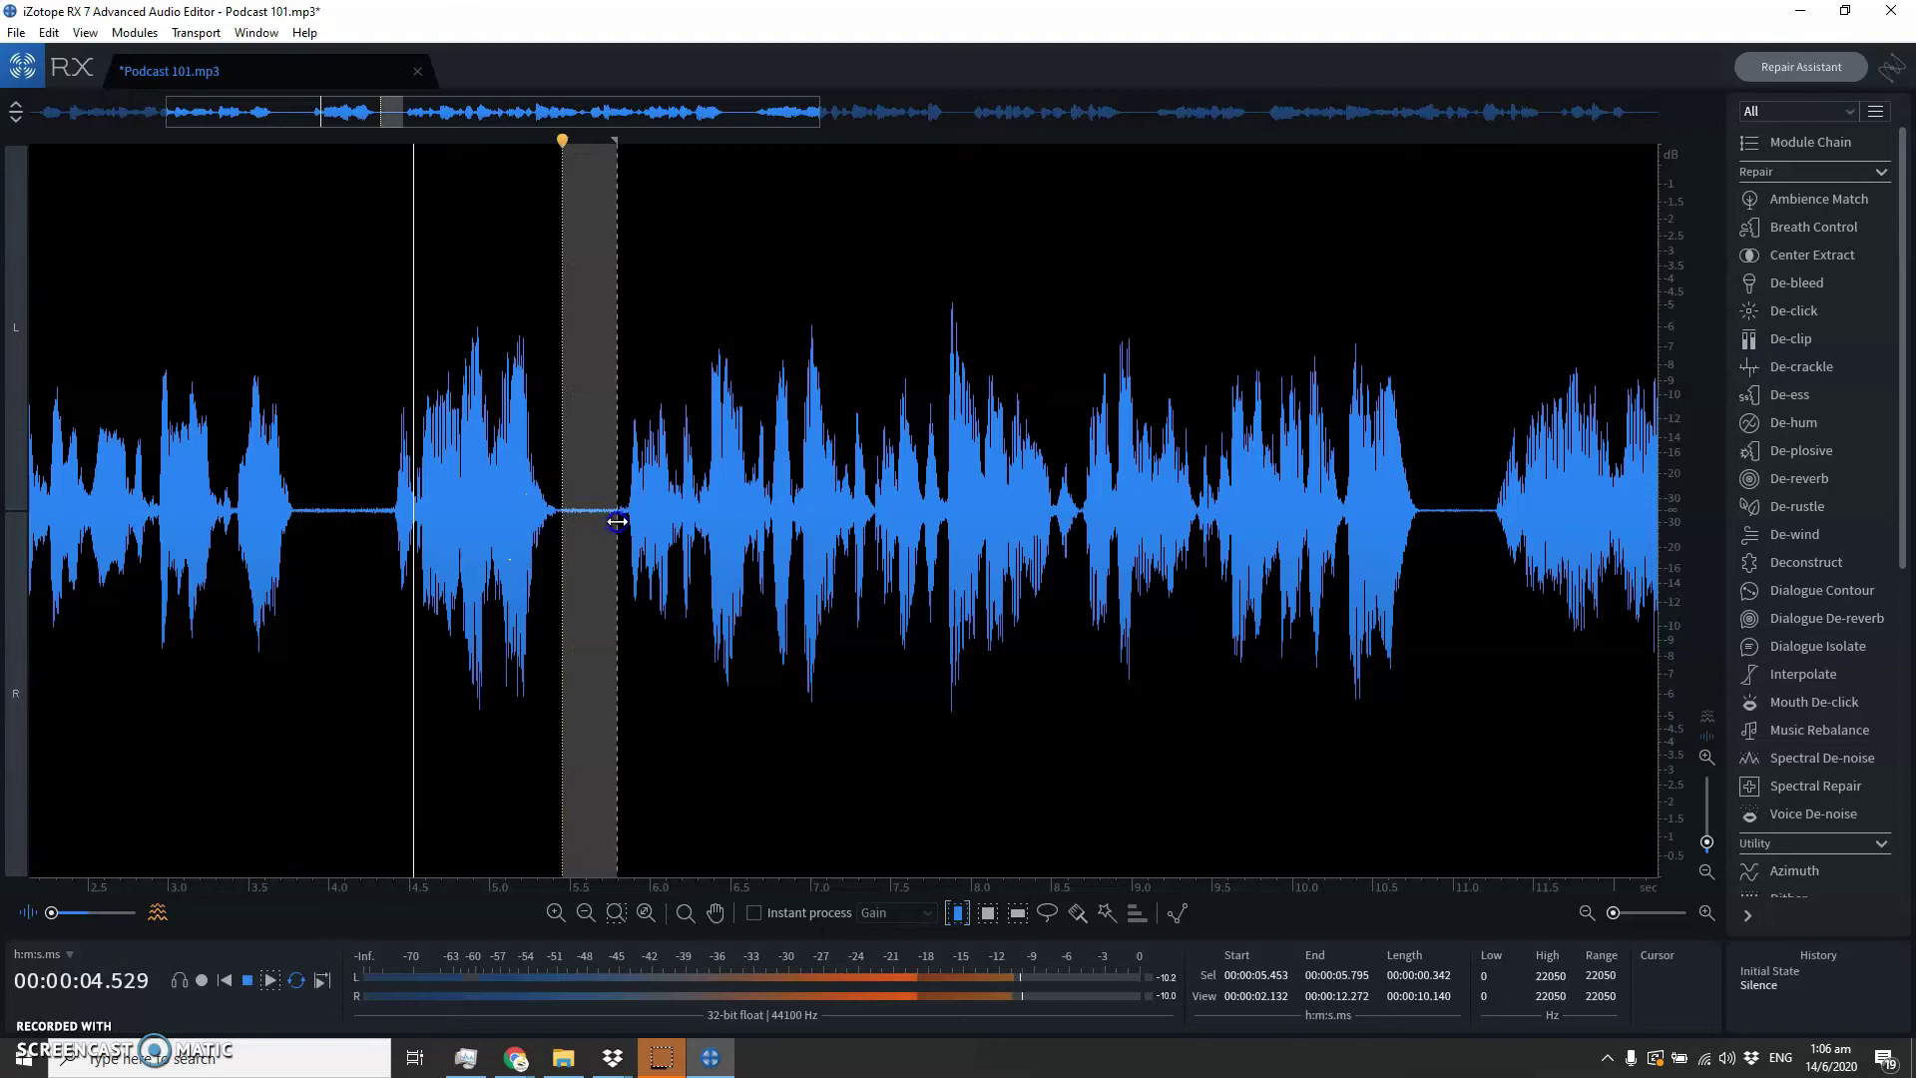
pyautogui.press('space')
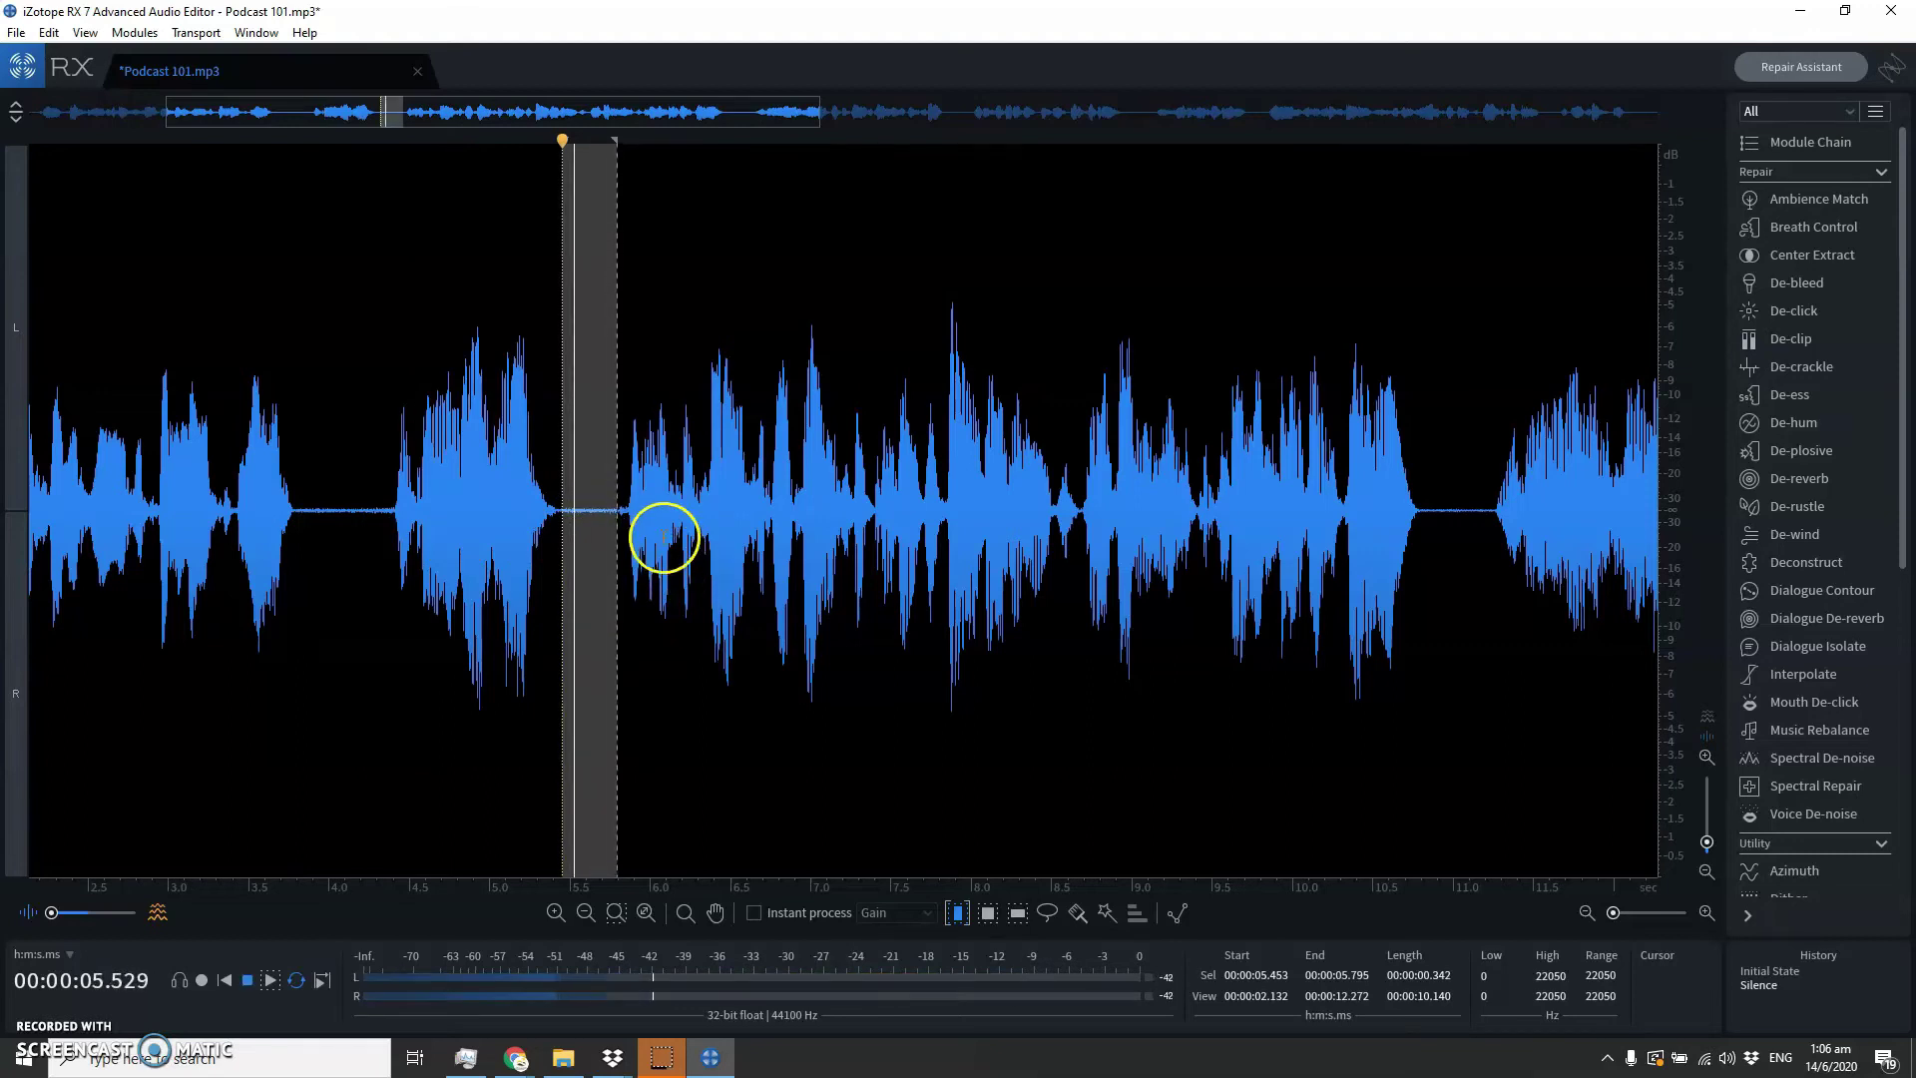
pyautogui.press('space')
# Select the noise-only pause from 3.8 to 4.2 s and open Spectral De-noise
pyautogui.moveTo(297, 489); pyautogui.dragTo(380, 503)
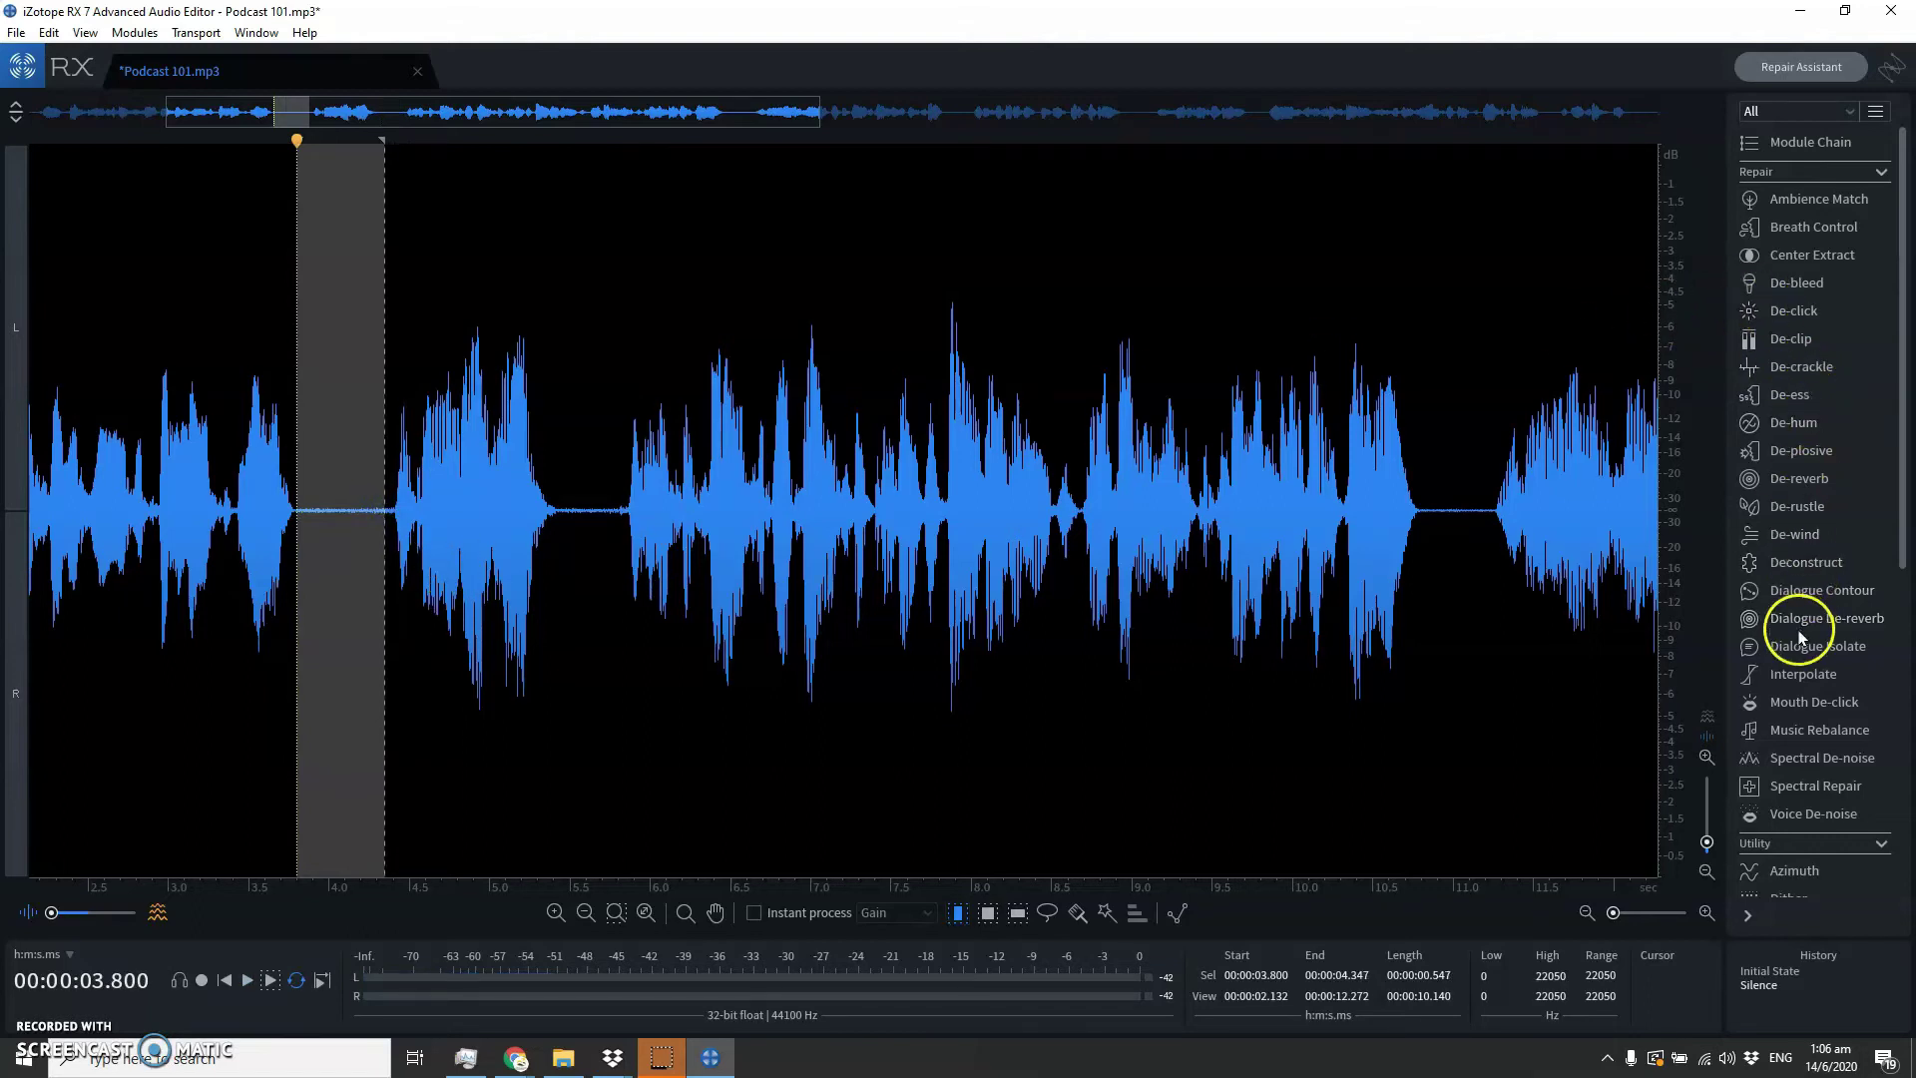
pyautogui.scroll(-1, 1767, 342)
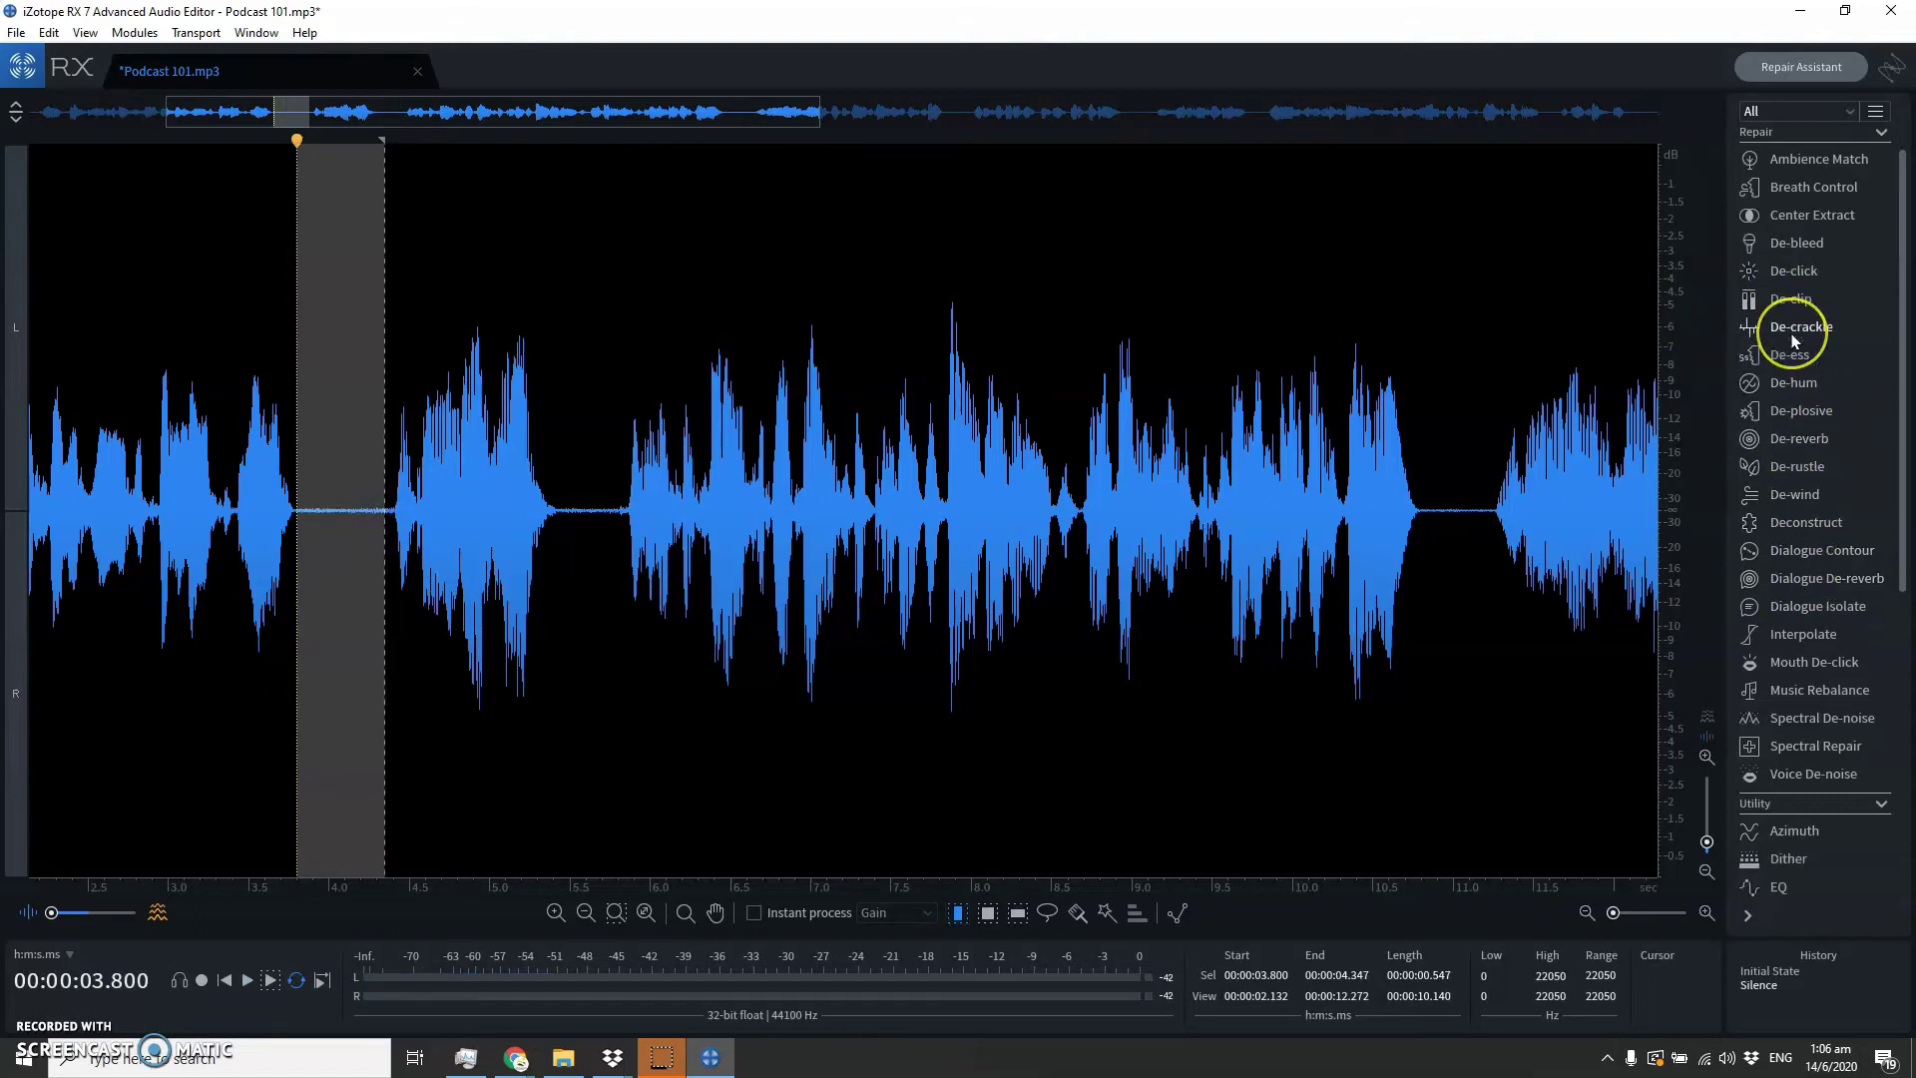
pyautogui.scroll(-3, 1792, 340)
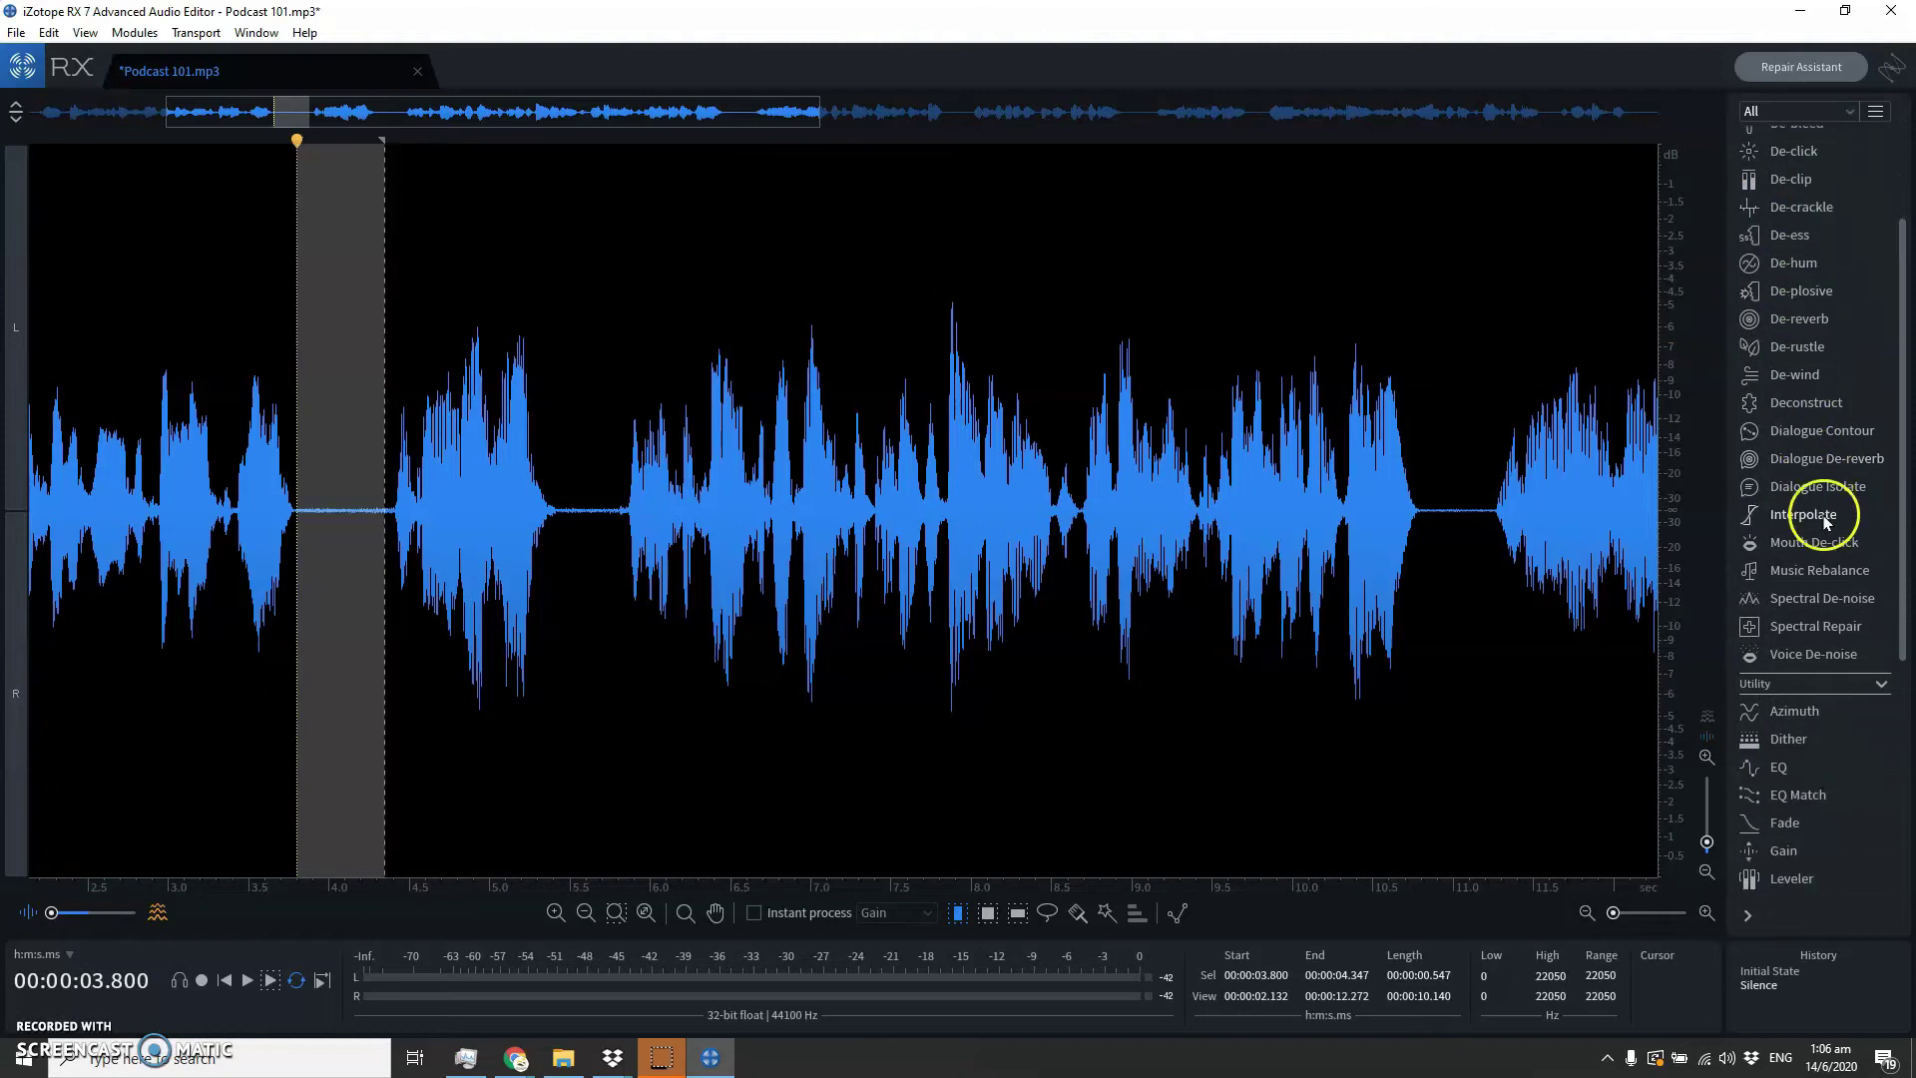
pyautogui.click(1818, 597)
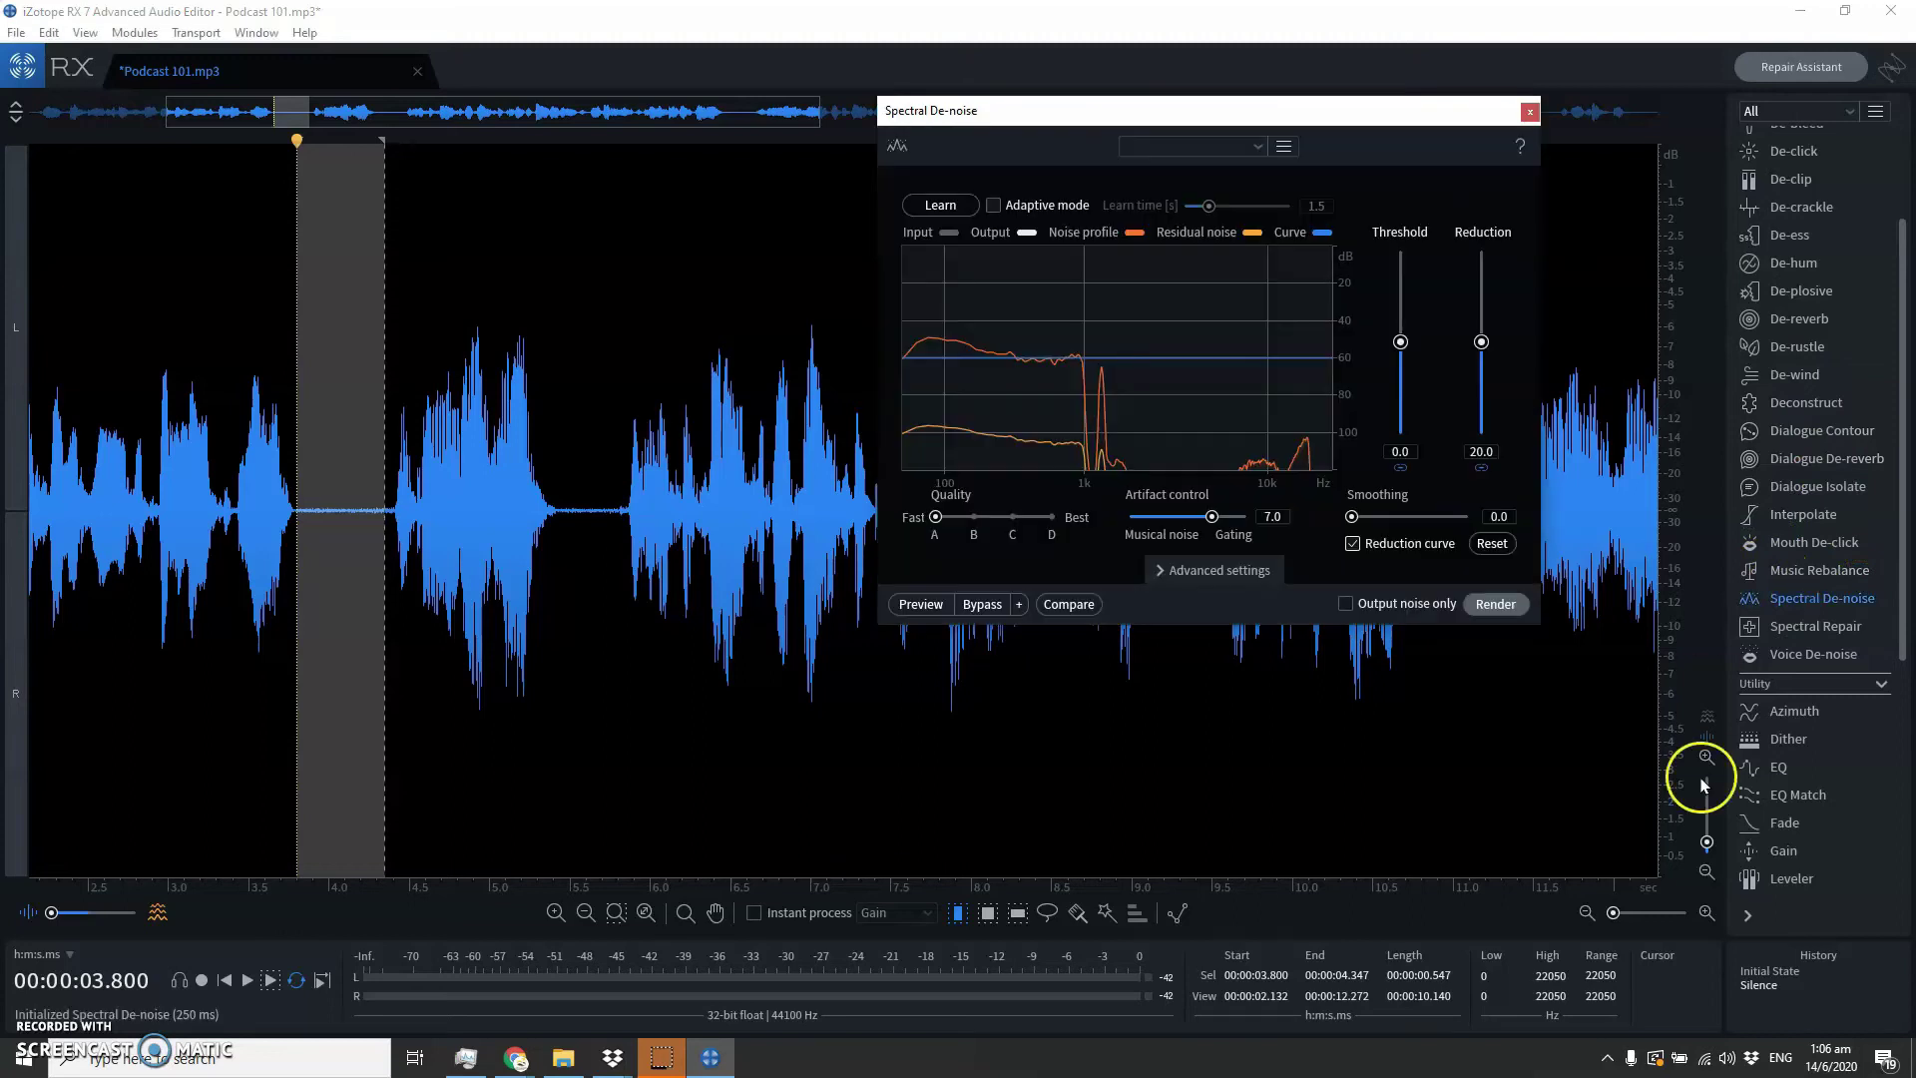
# Learn the hiss profile from the 3.8 s pause and render de-noising on it
pyautogui.click(941, 207)
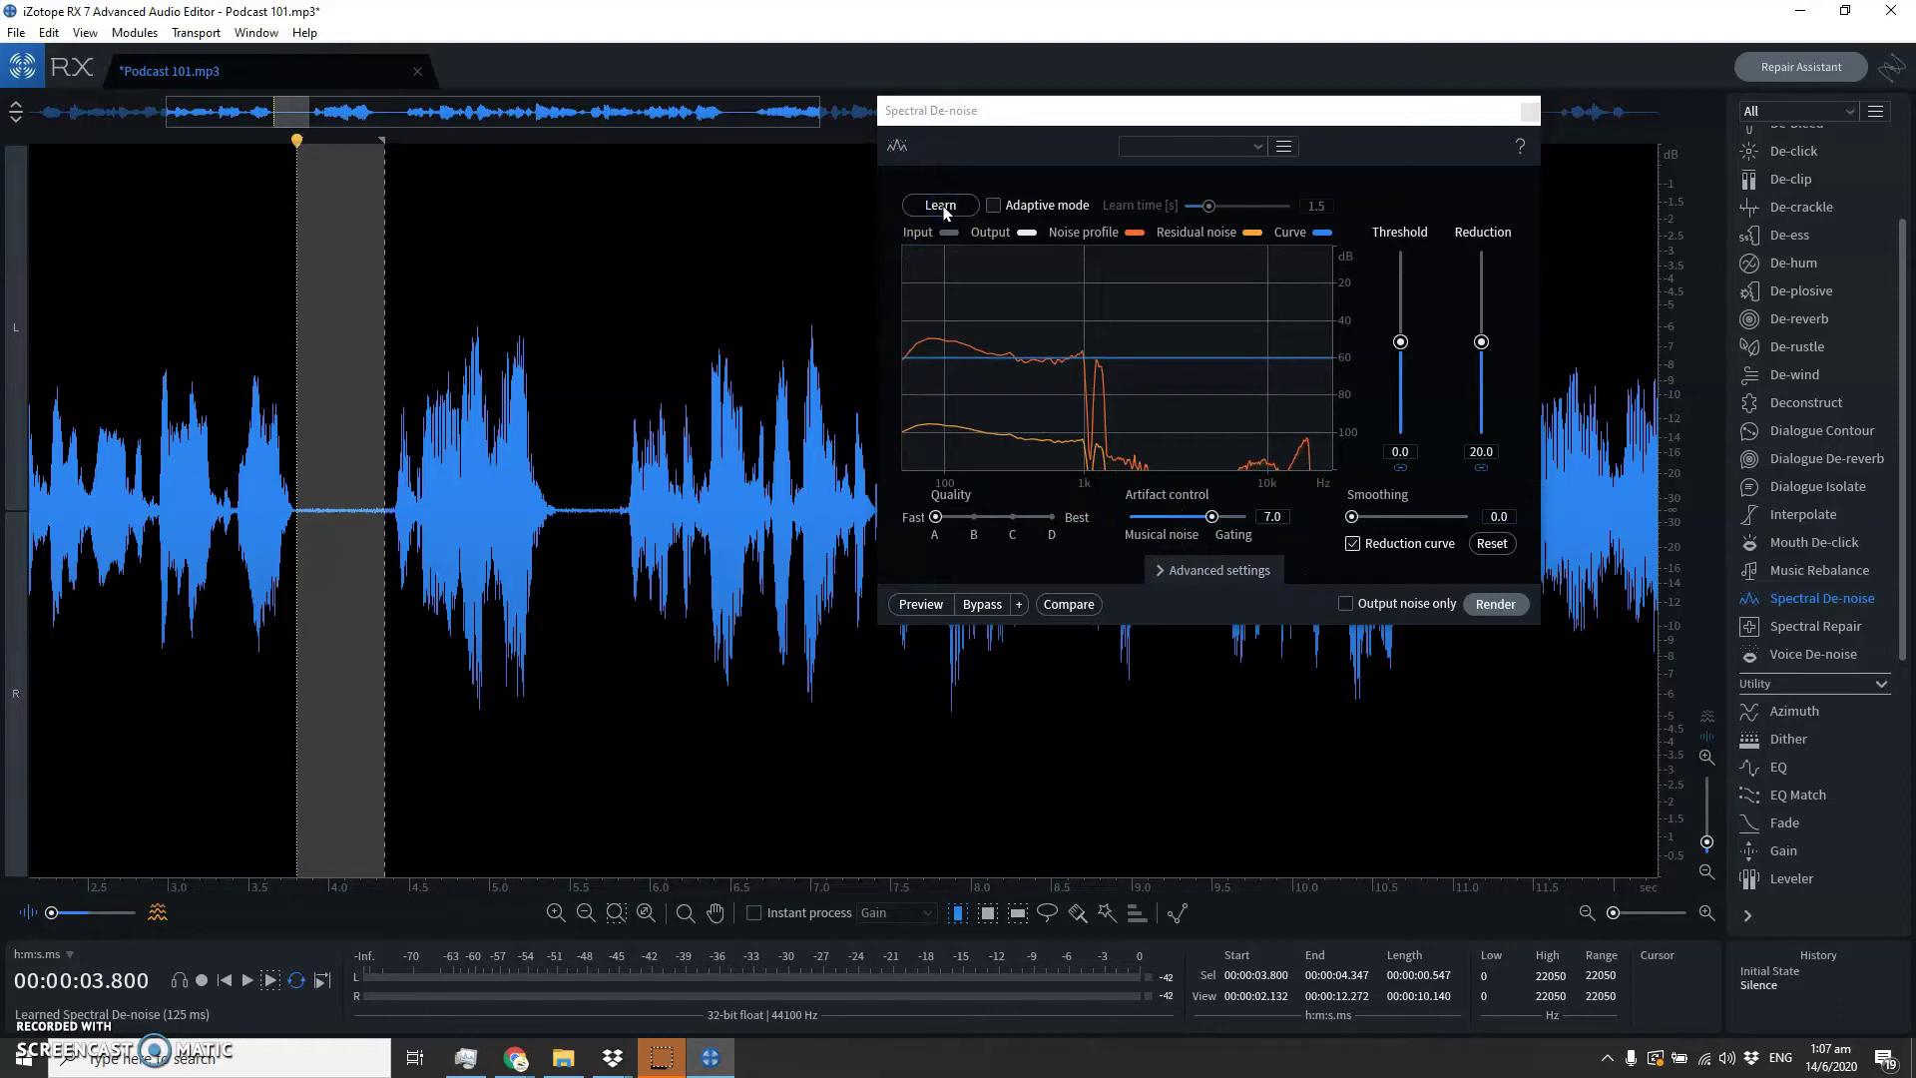
pyautogui.click(941, 206)
pyautogui.click(940, 207)
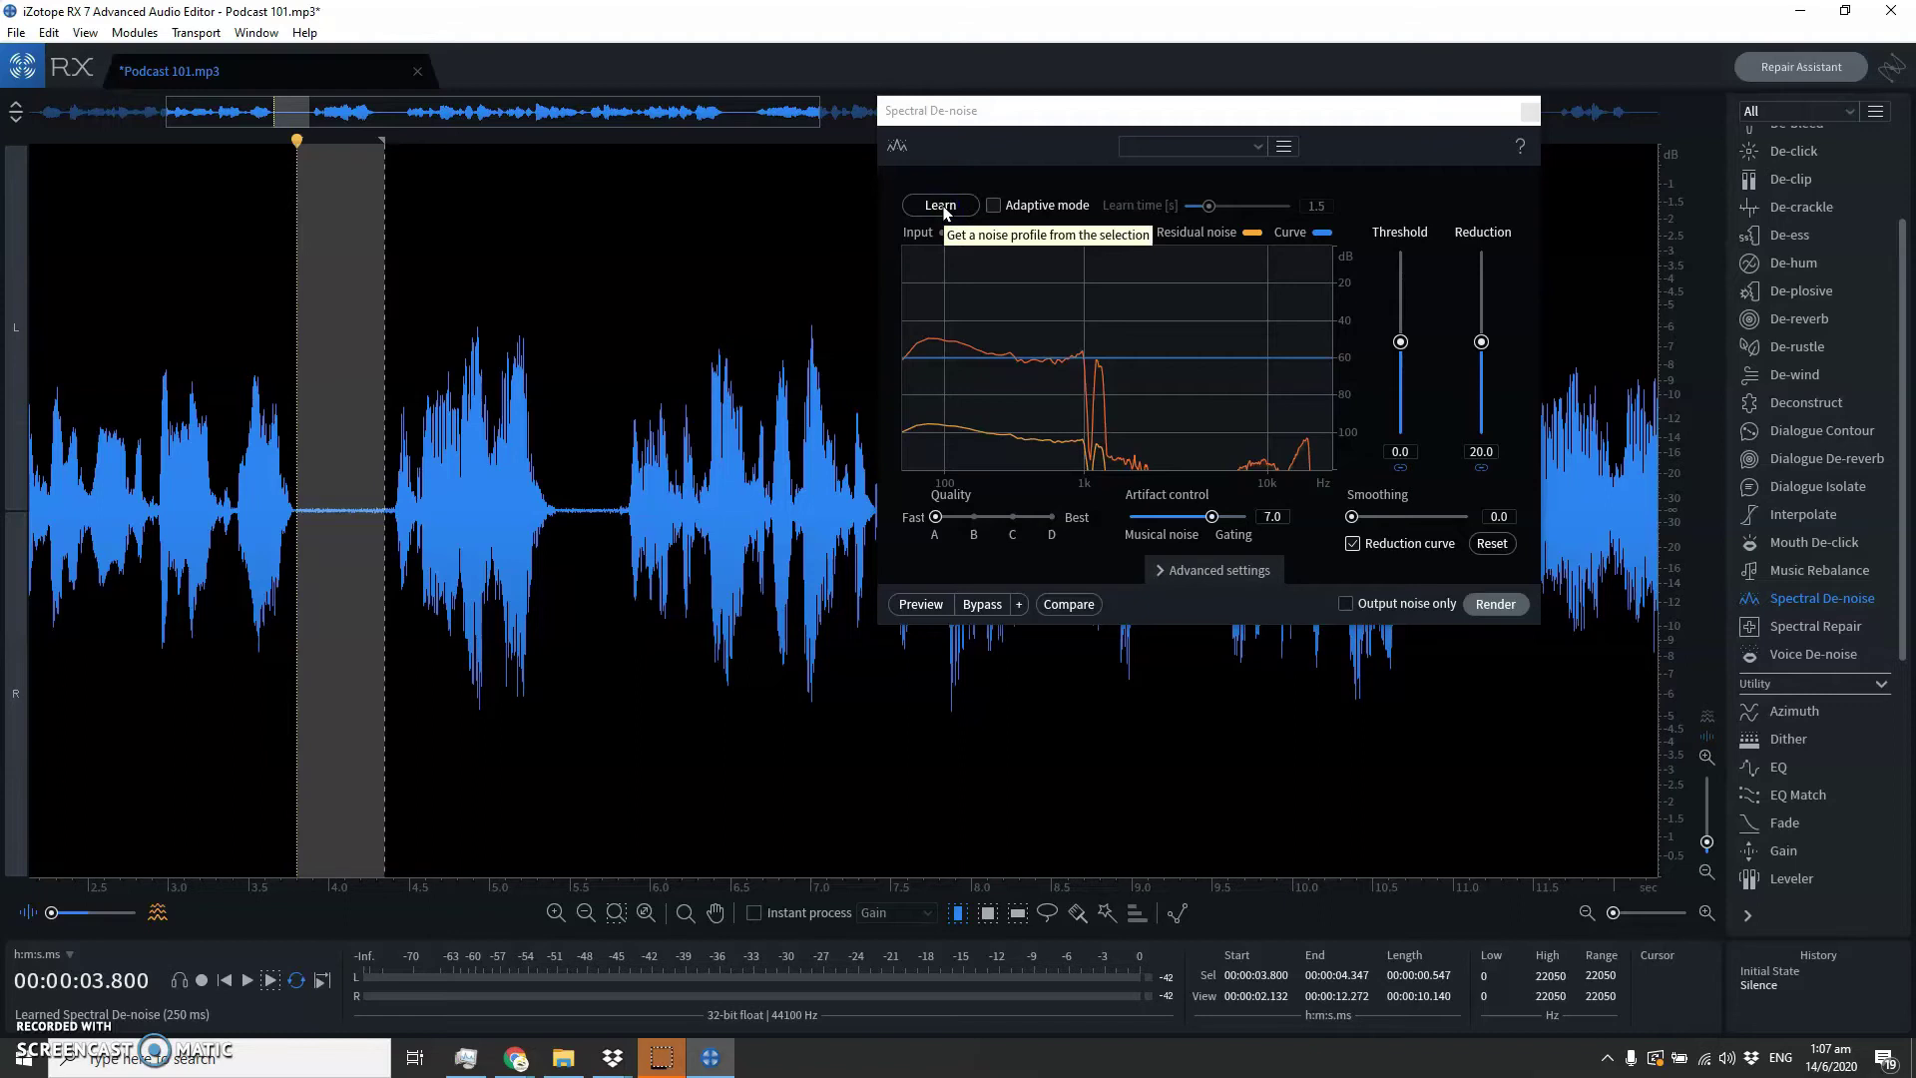
pyautogui.click(1488, 607)
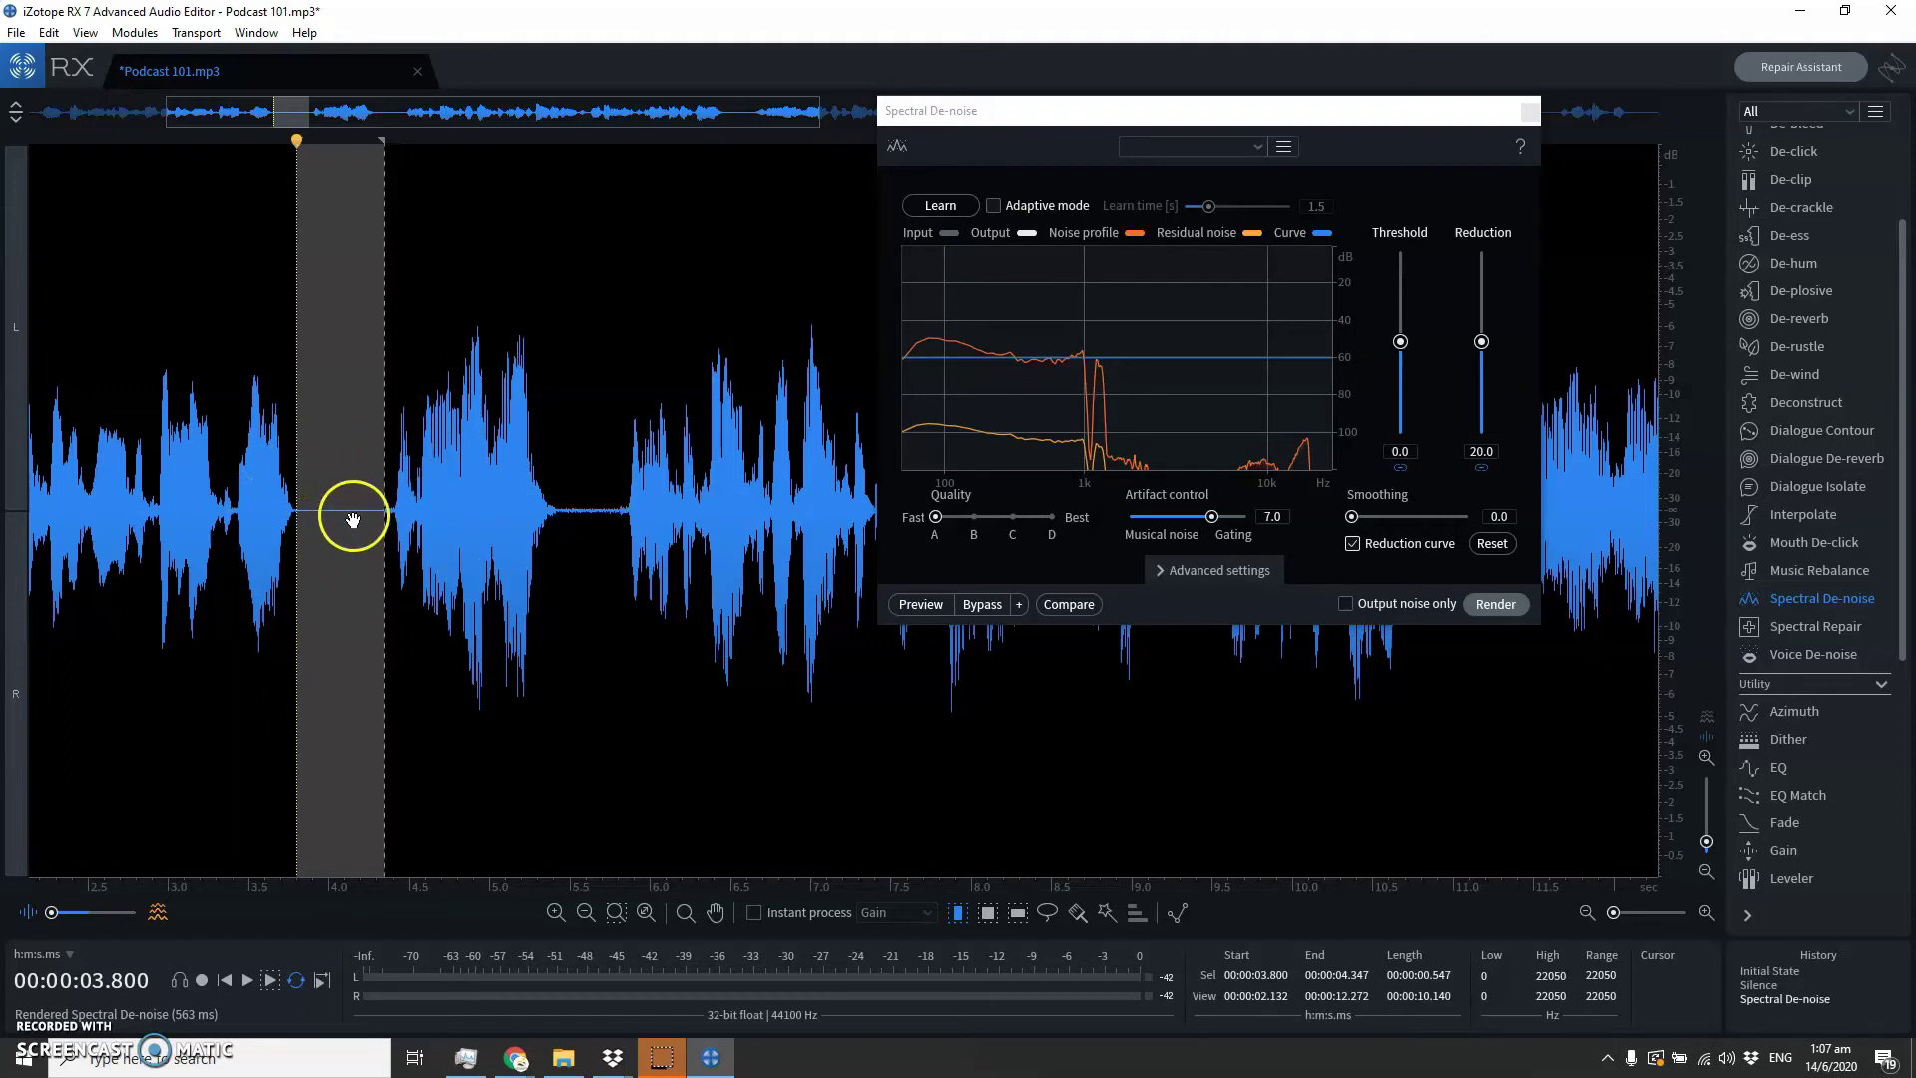
# Render the same de-noising on the 5.4–5.8 s pause, then clear the selection
pyautogui.moveTo(555, 509); pyautogui.dragTo(620, 542)
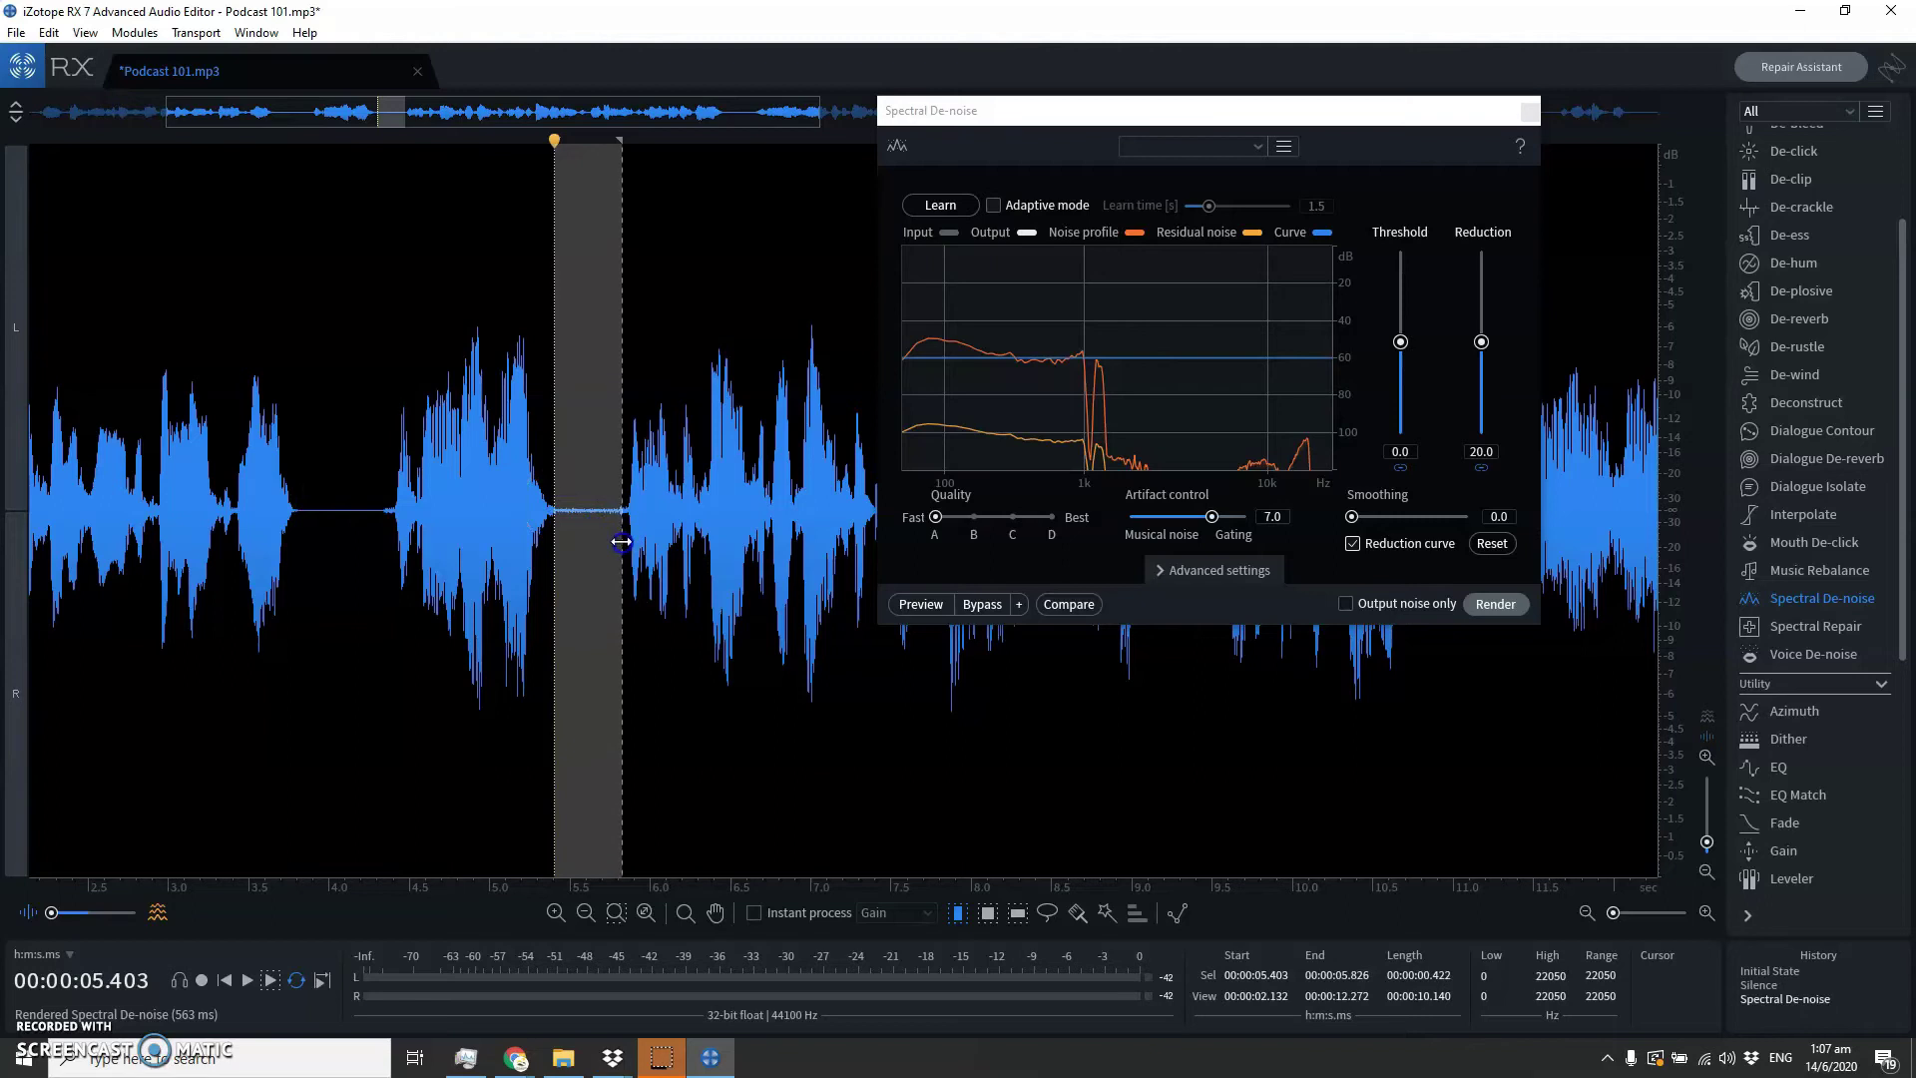
pyautogui.click(1483, 608)
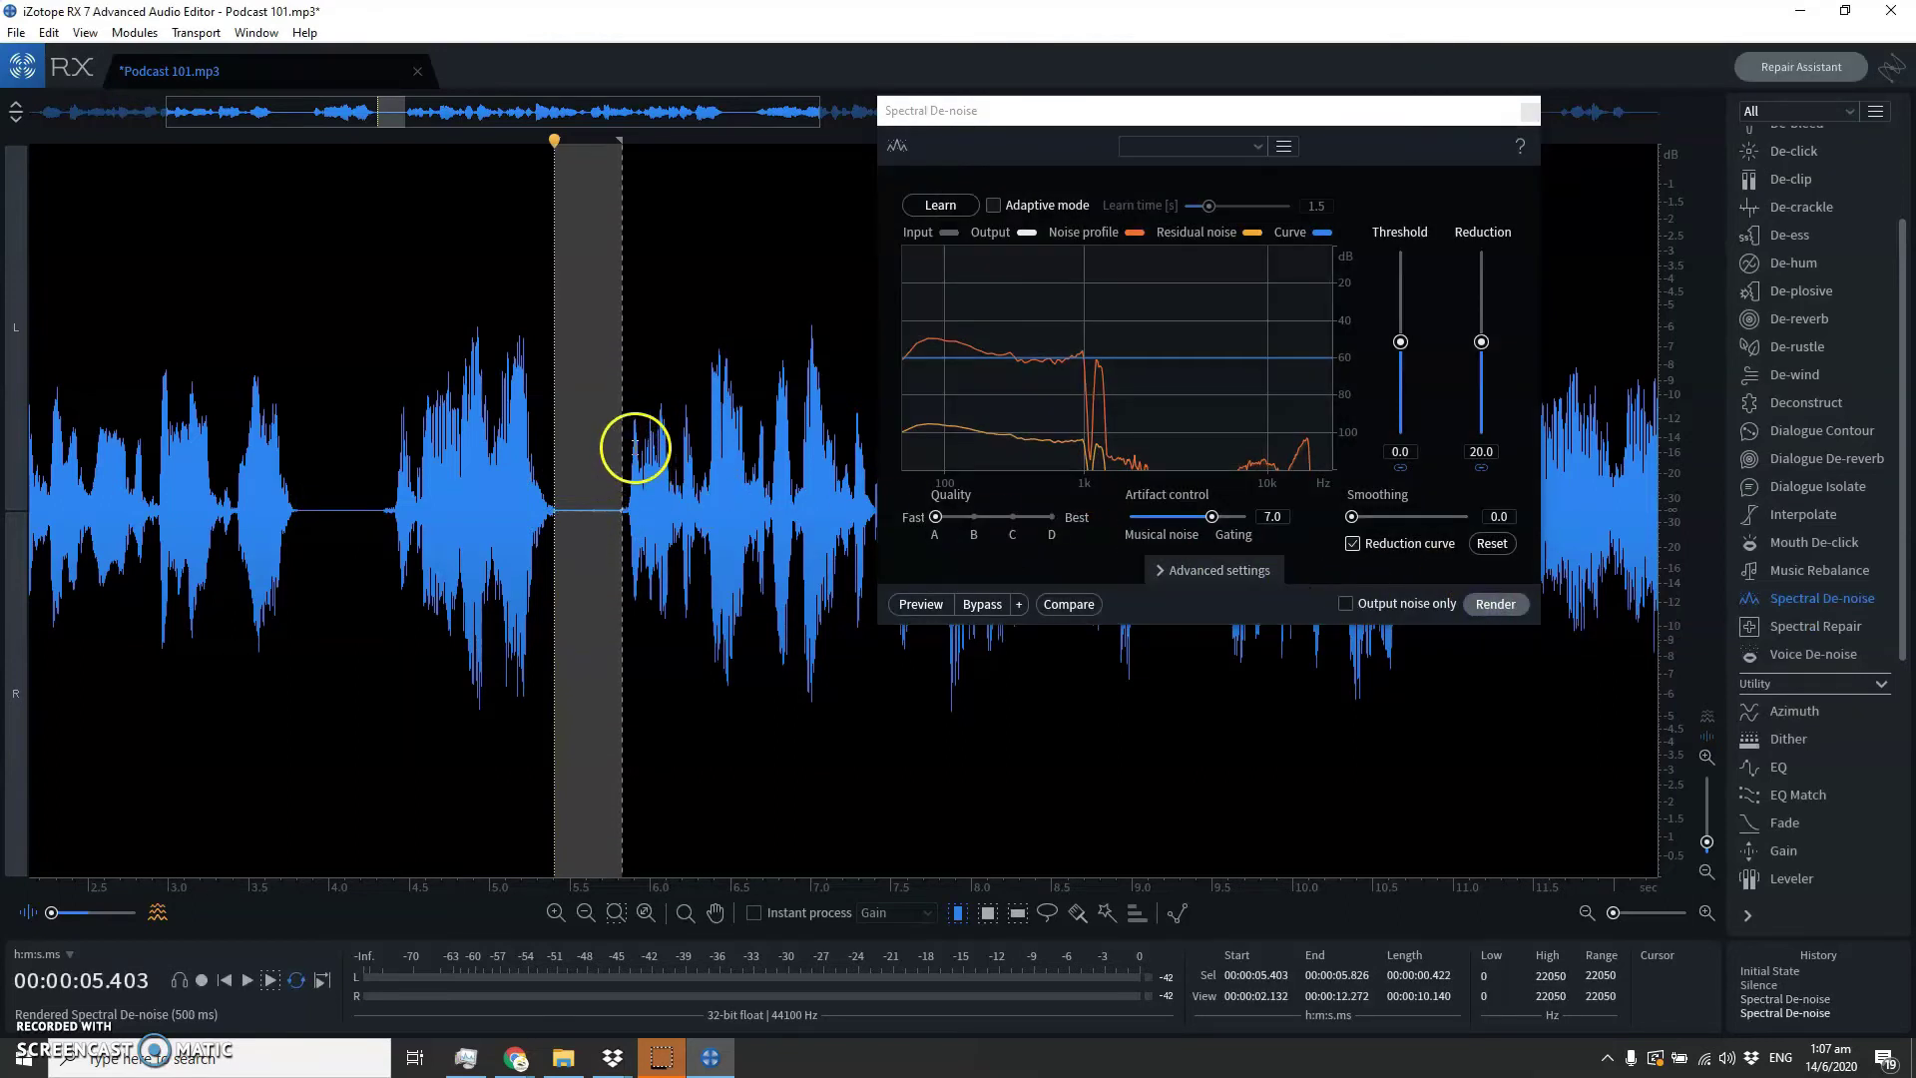
pyautogui.click(665, 324)
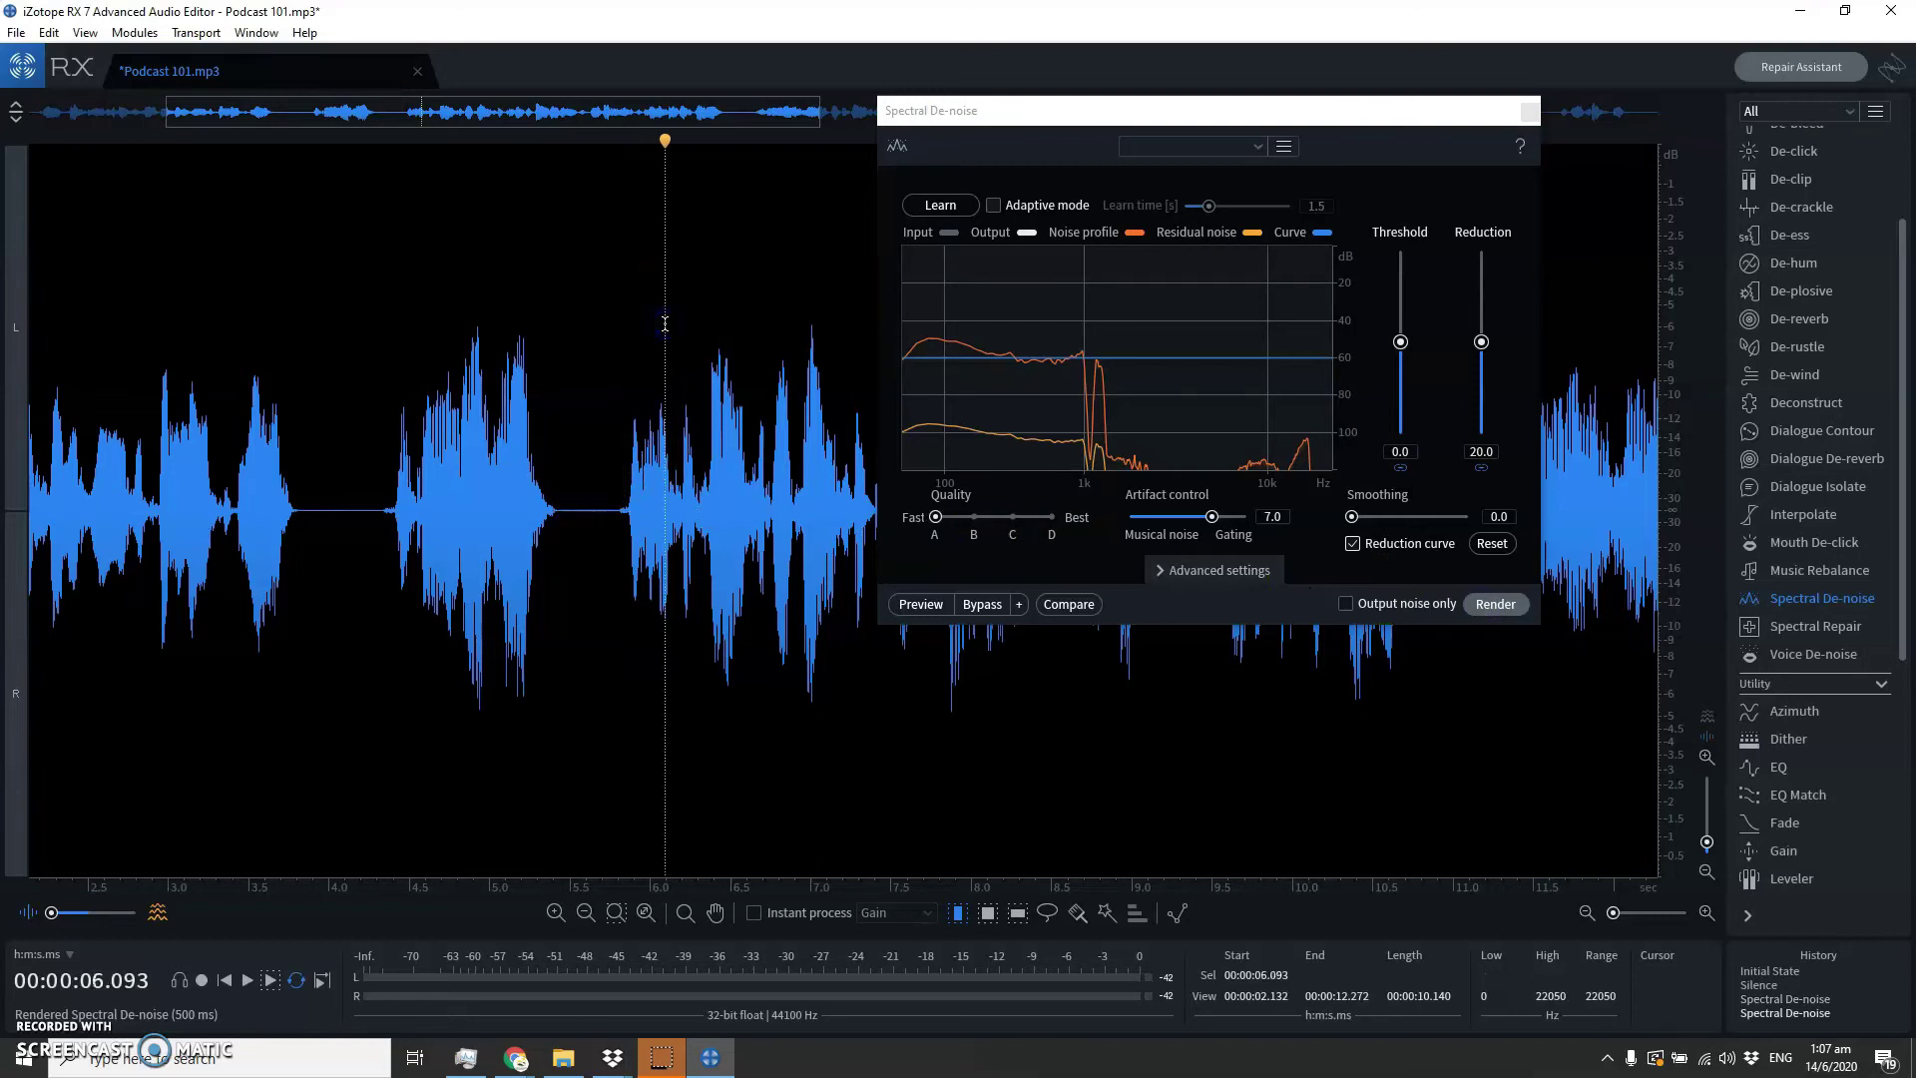
pyautogui.click(49, 33)
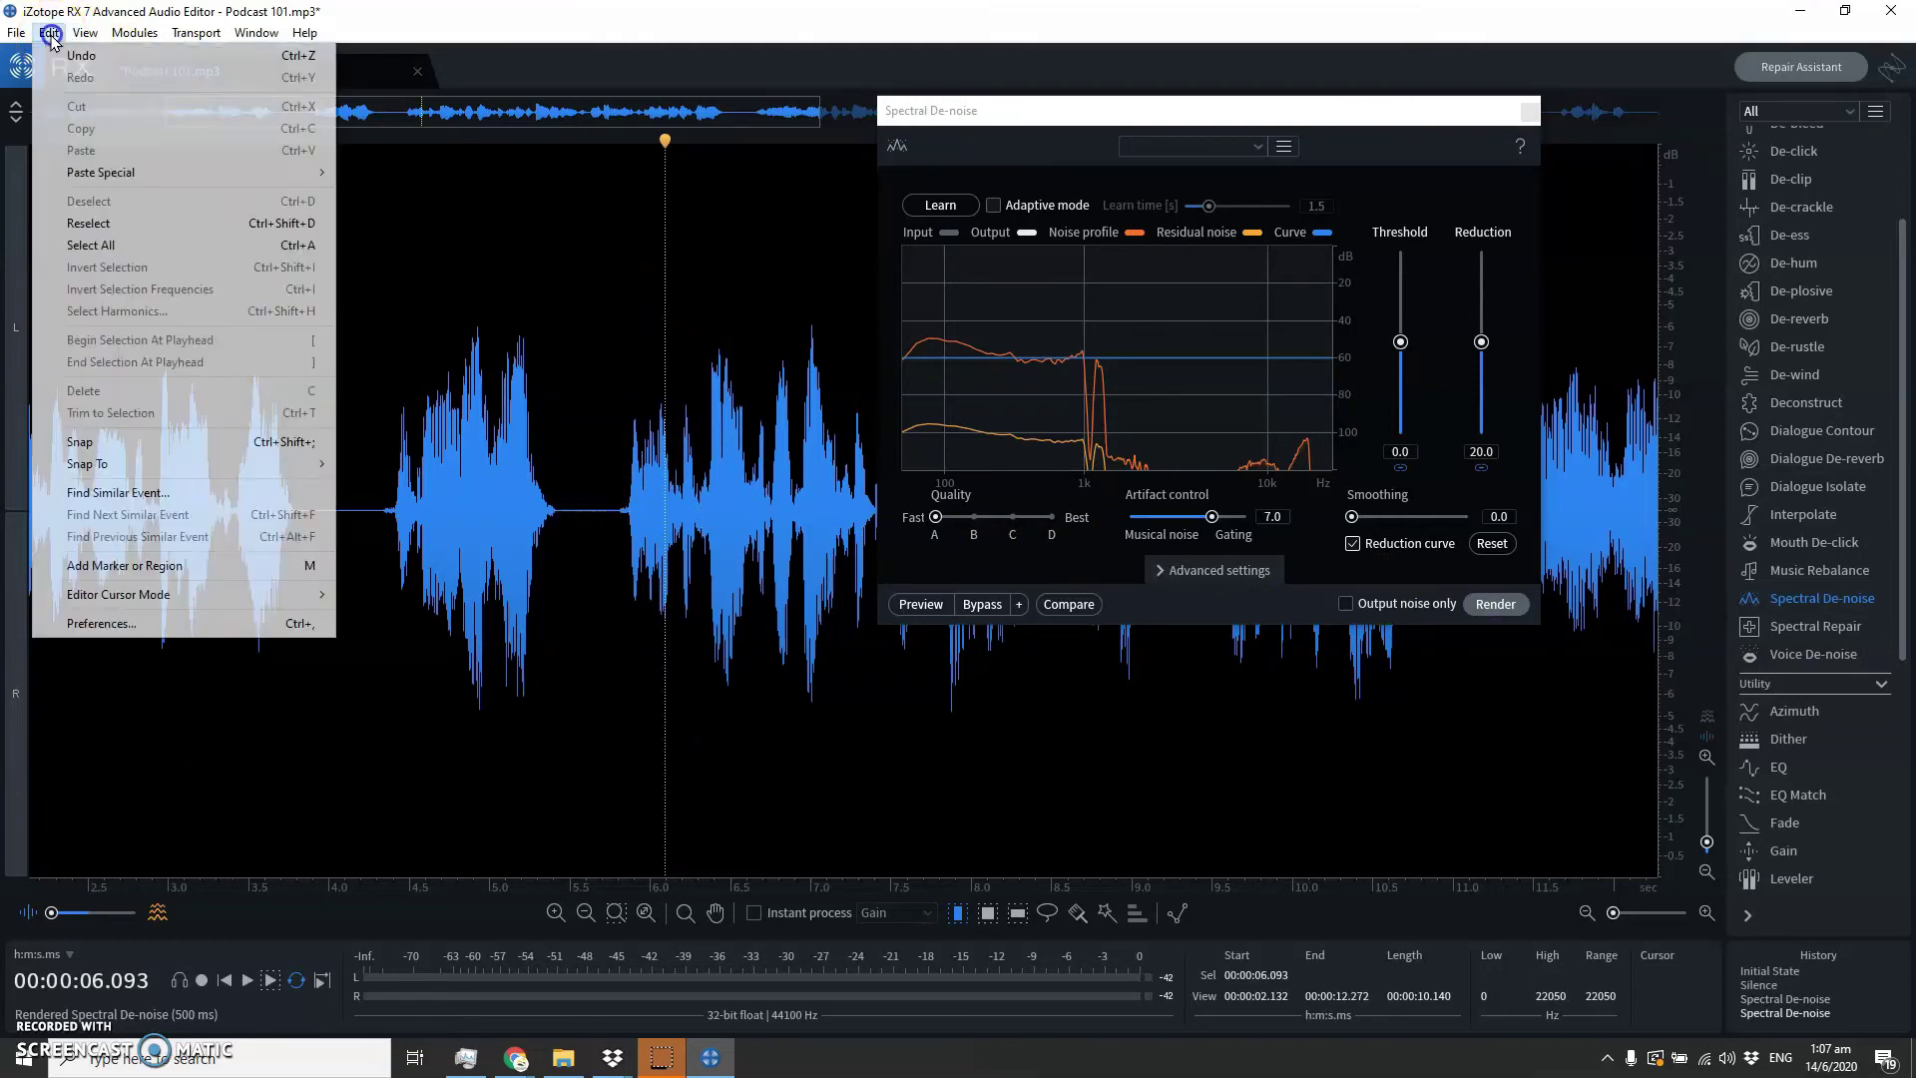
# Select all of Podcast 101.mp3 and render Spectral De-noise across the whole clip
pyautogui.click(174, 246)
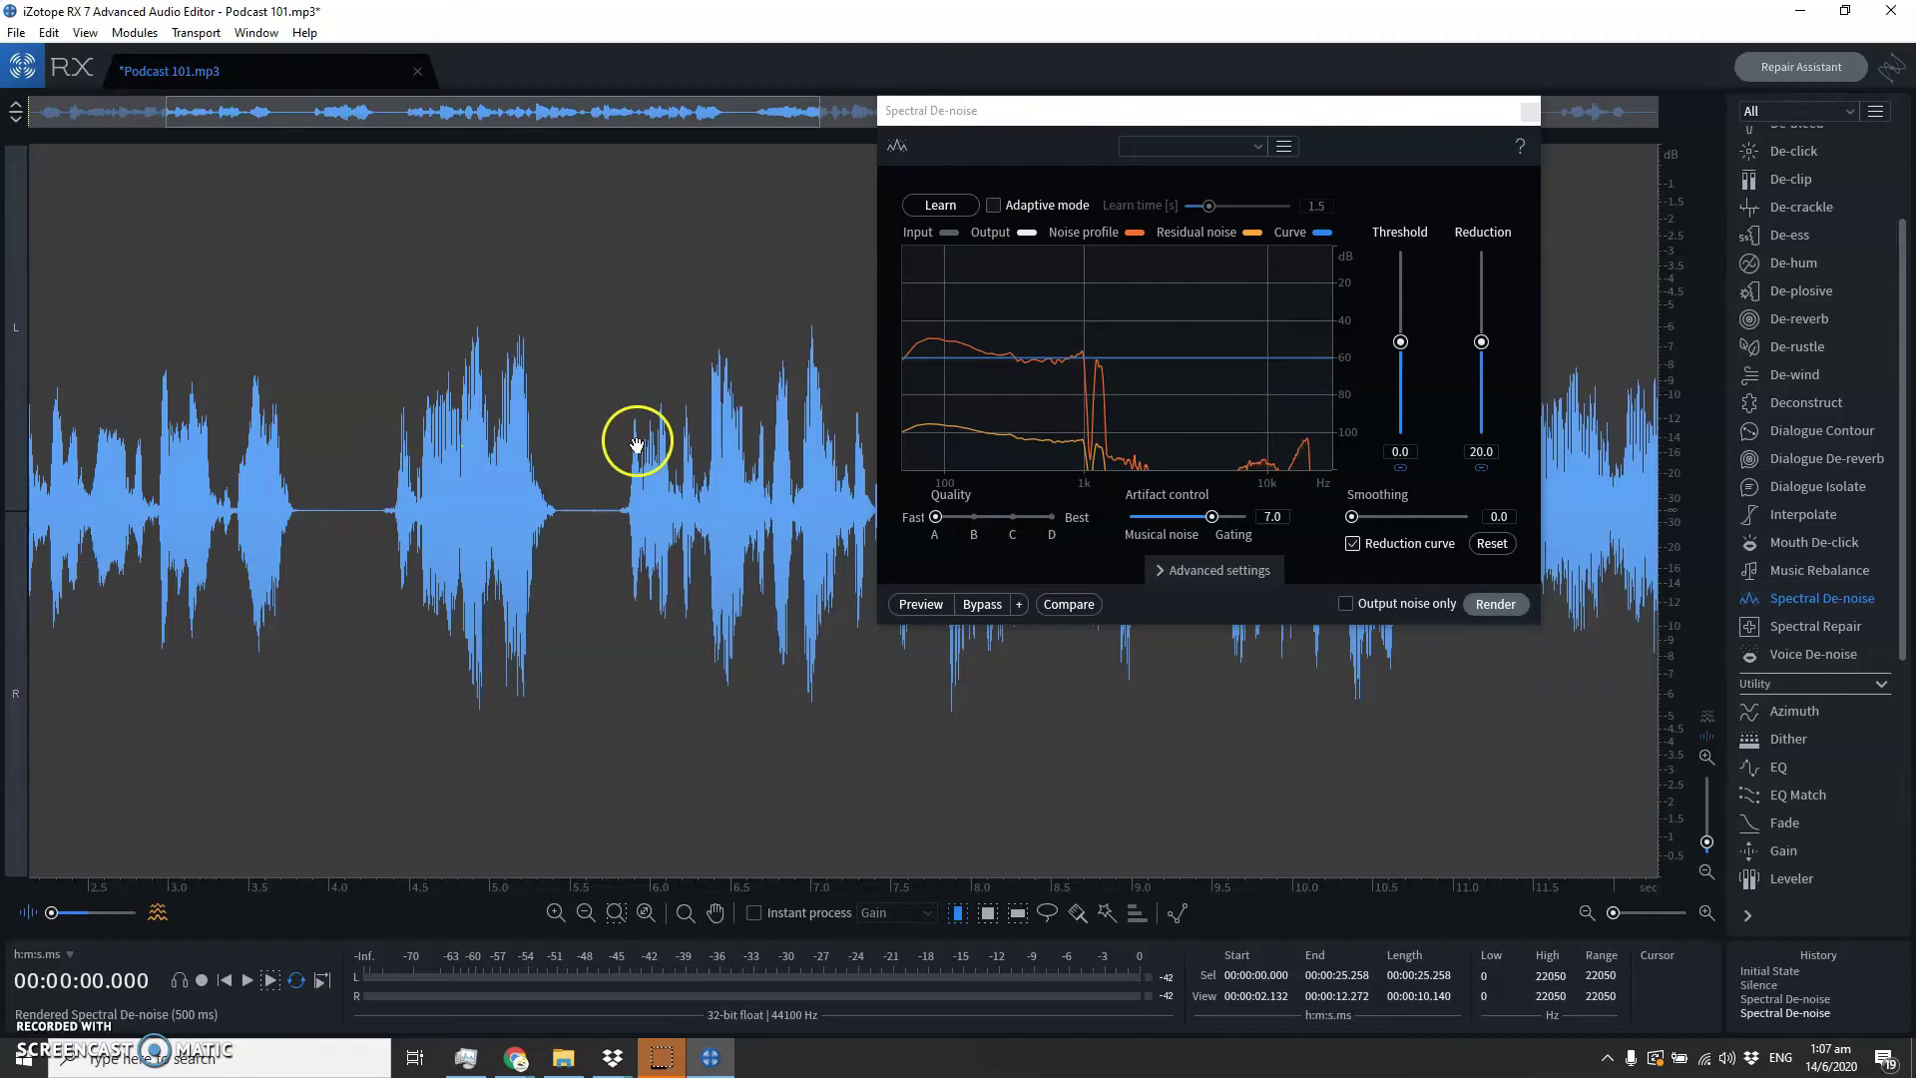
pyautogui.click(1501, 604)
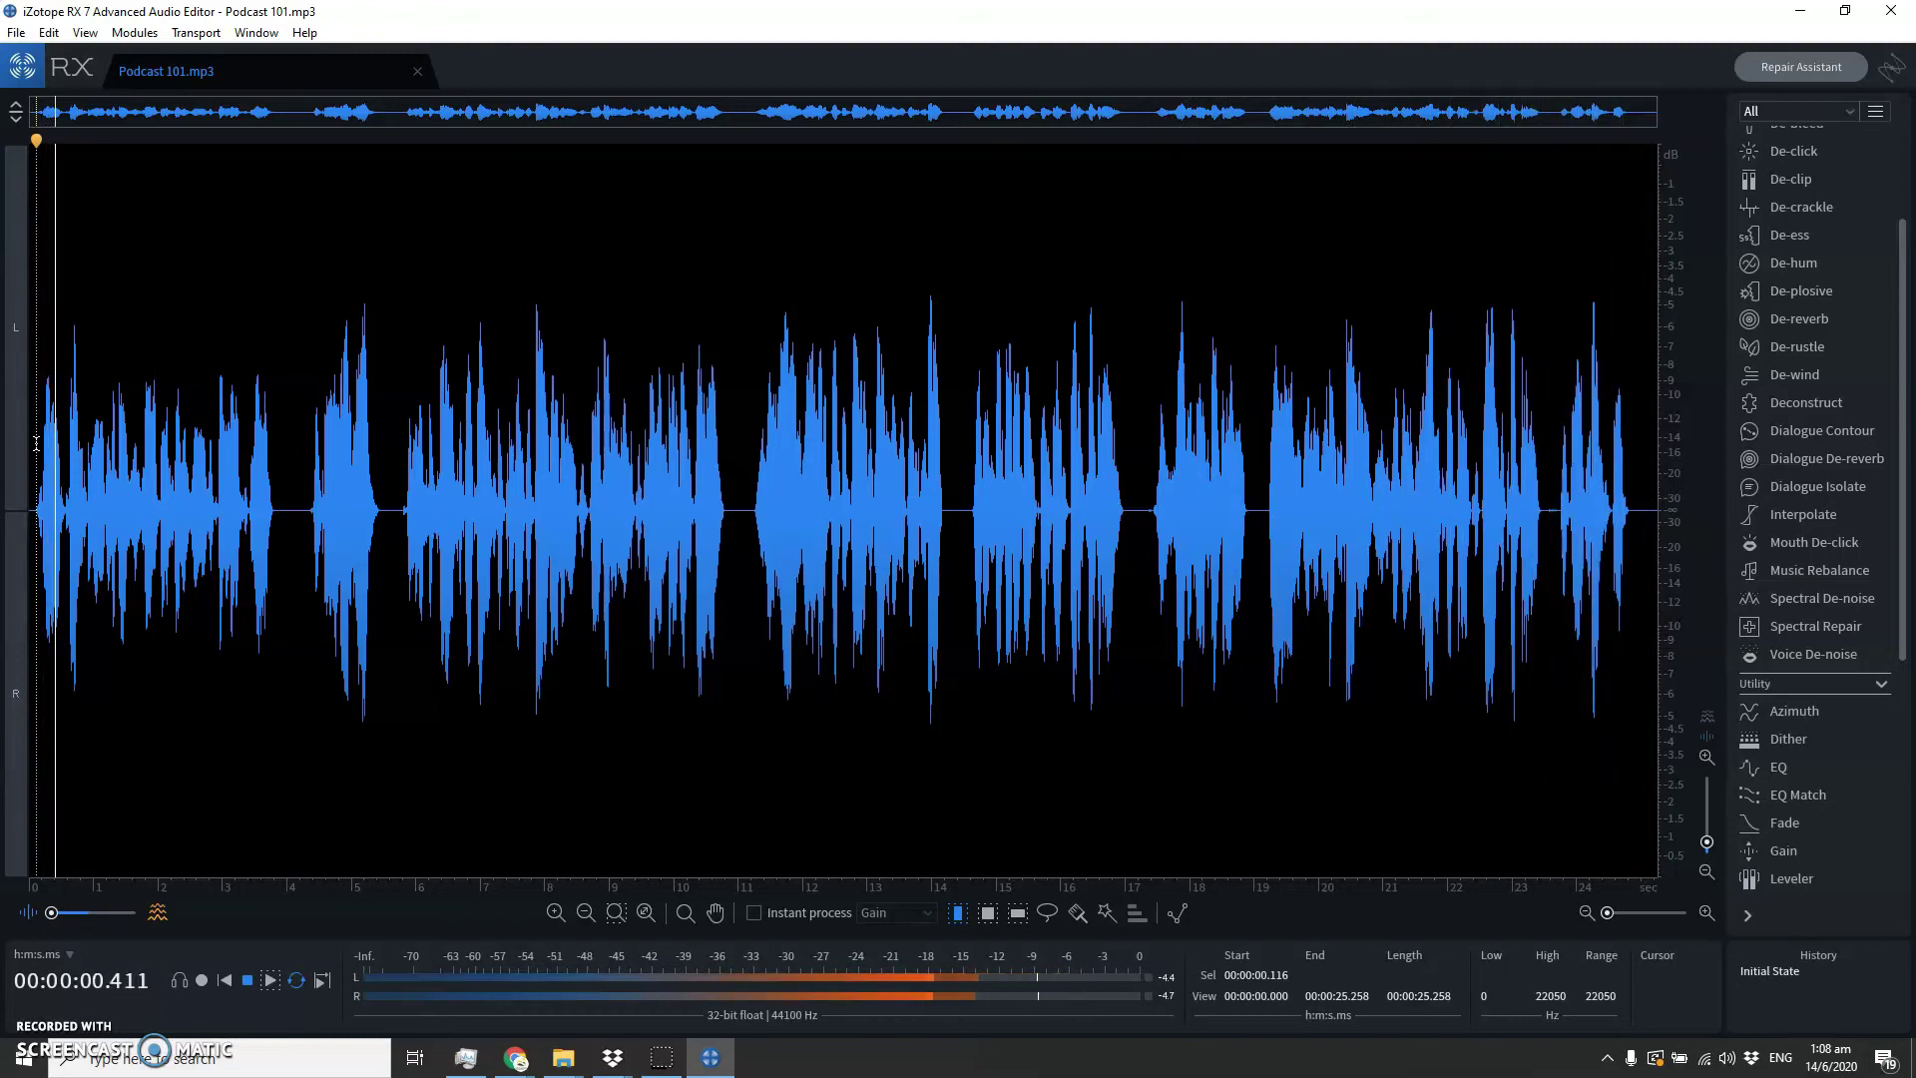
# Play back the cleaned podcast, then bring up its MP3 export settings at 128 kbps
pyautogui.click(635, 377)
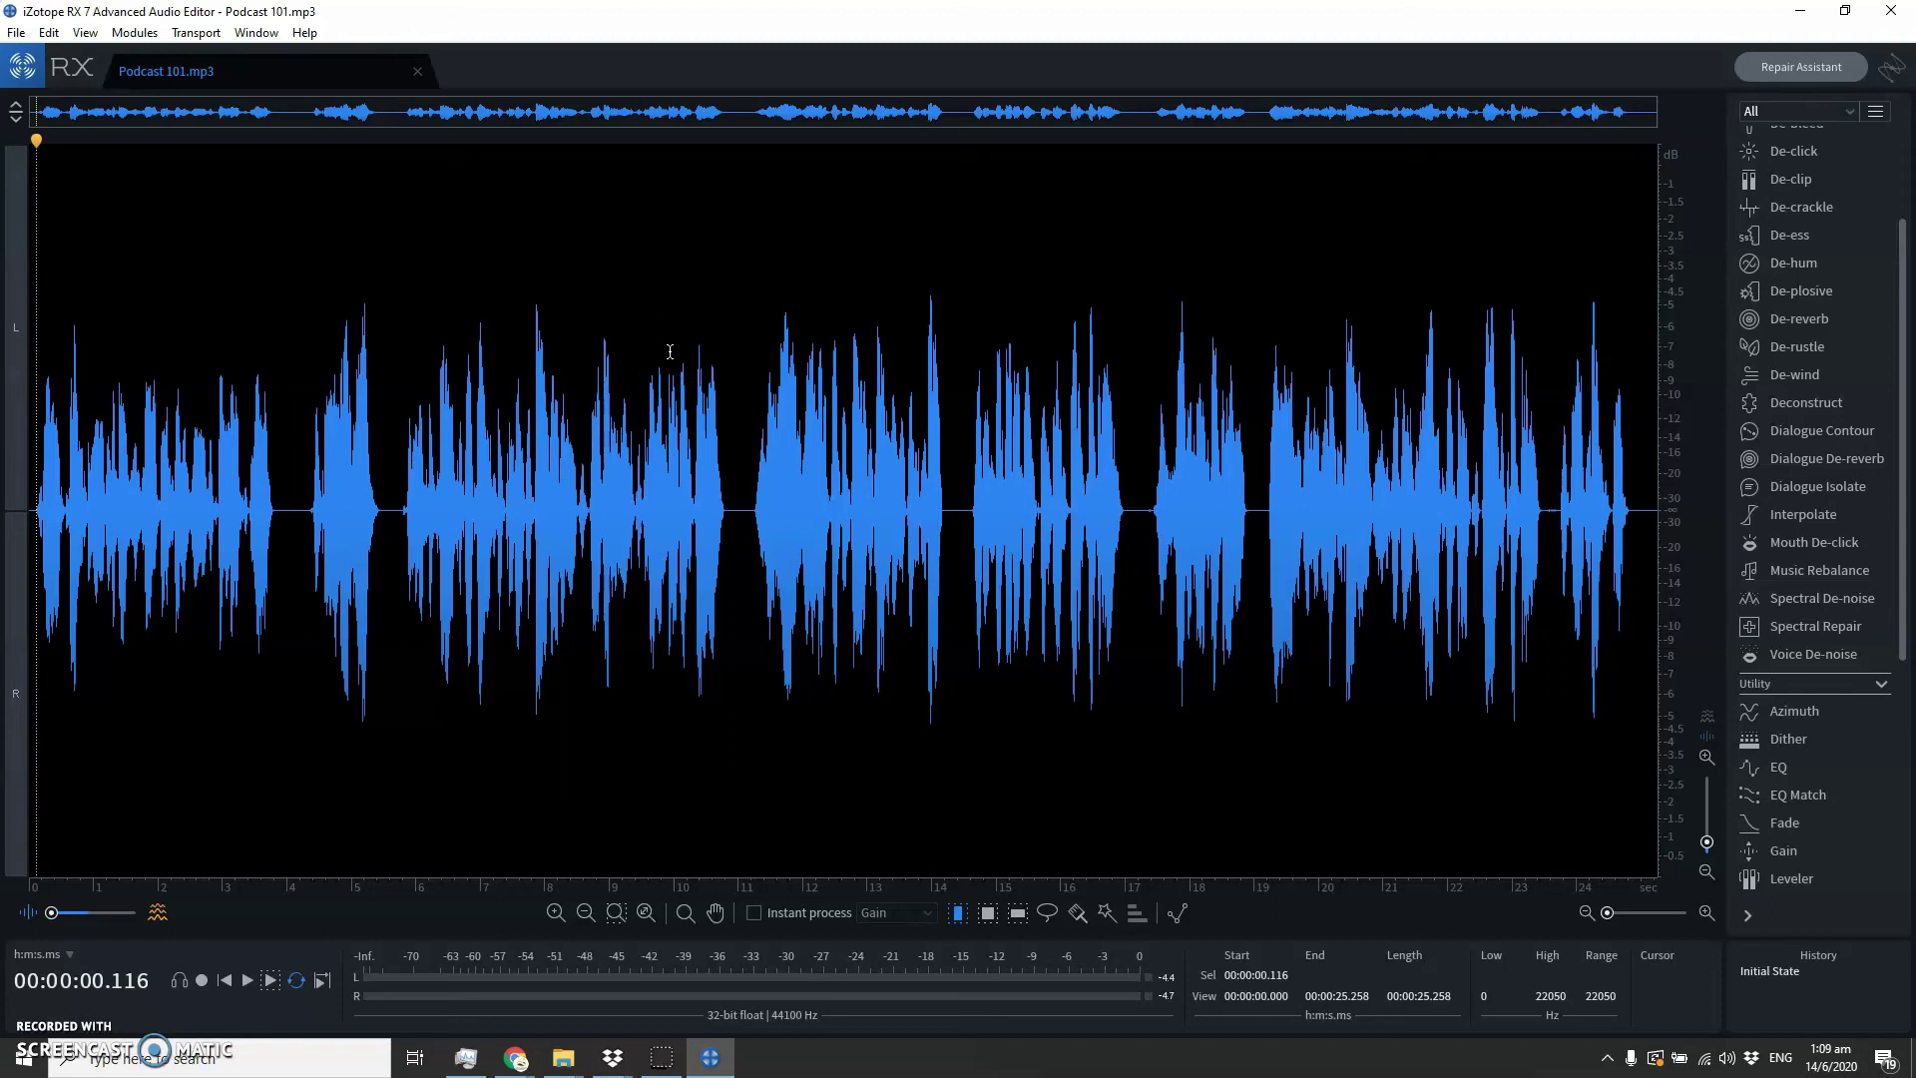
pyautogui.click(655, 365)
pyautogui.click(1802, 16)
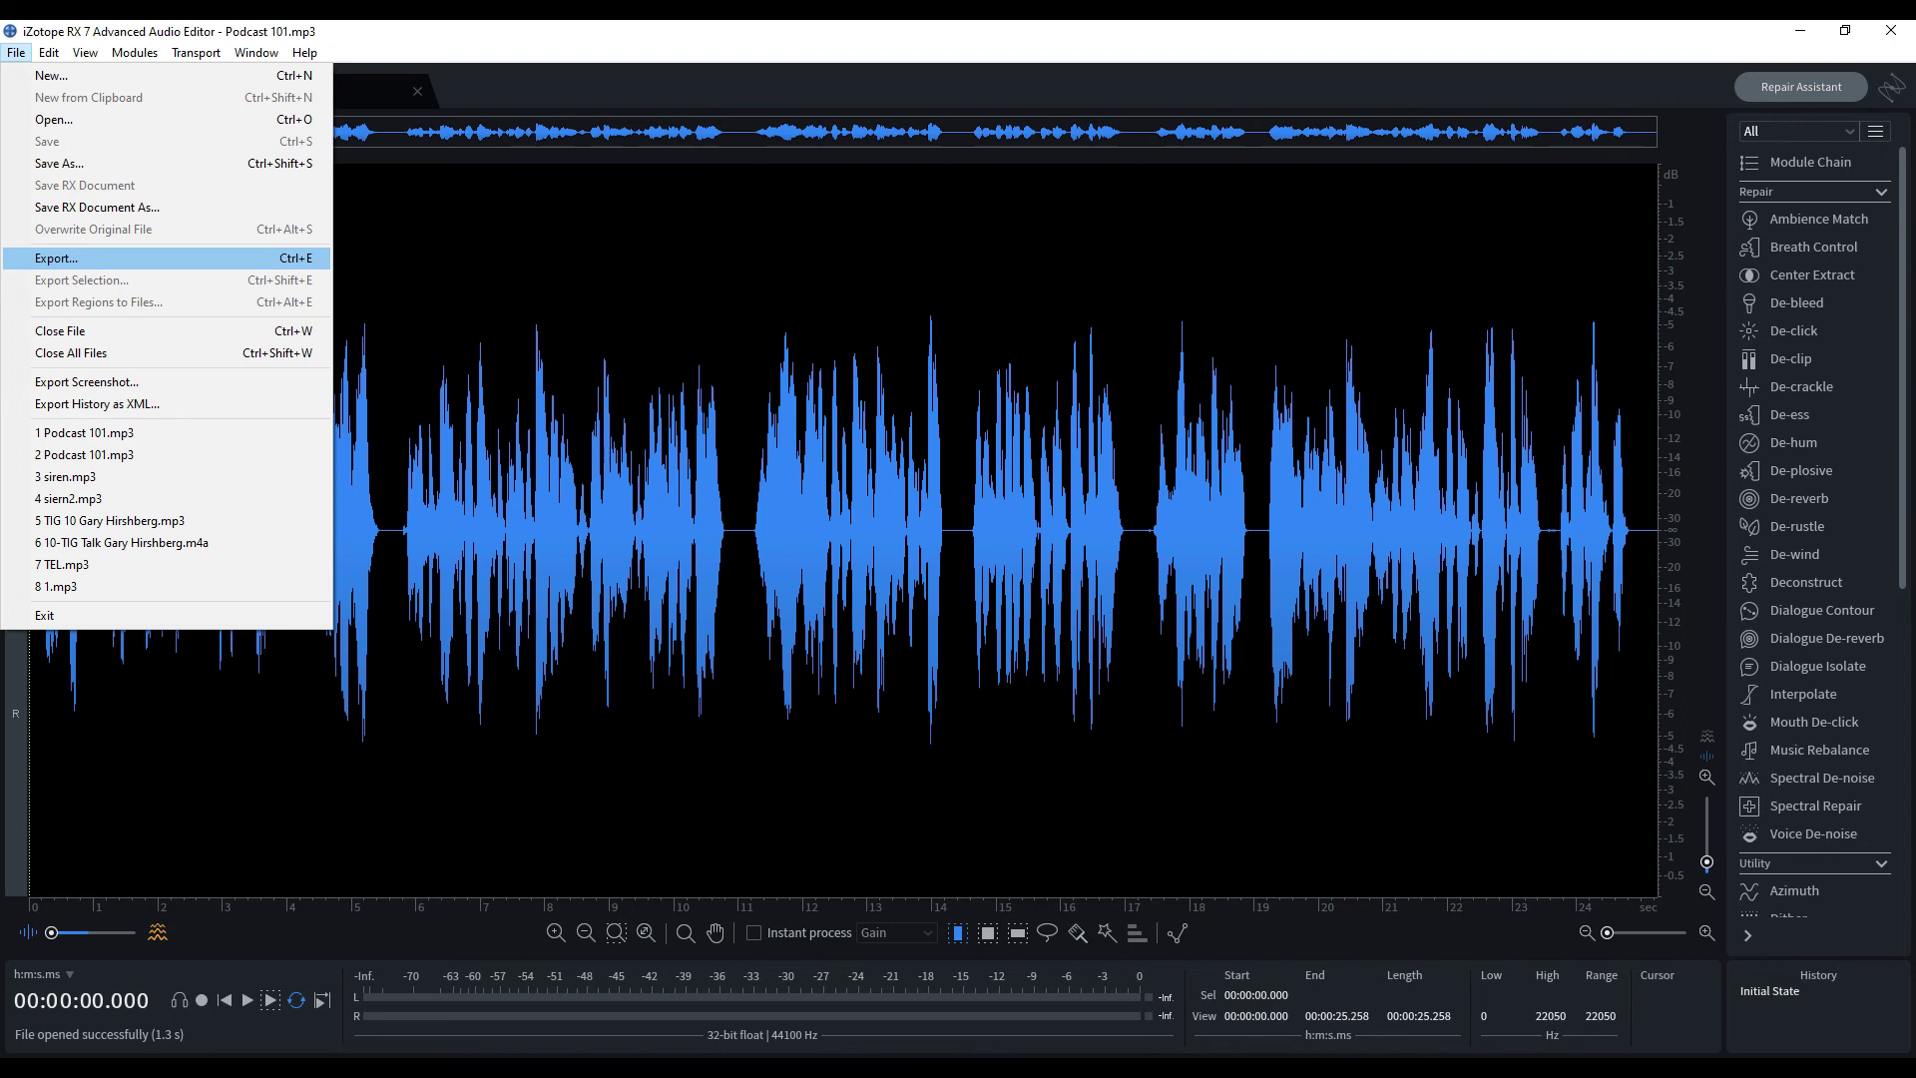
pyautogui.press('Return')
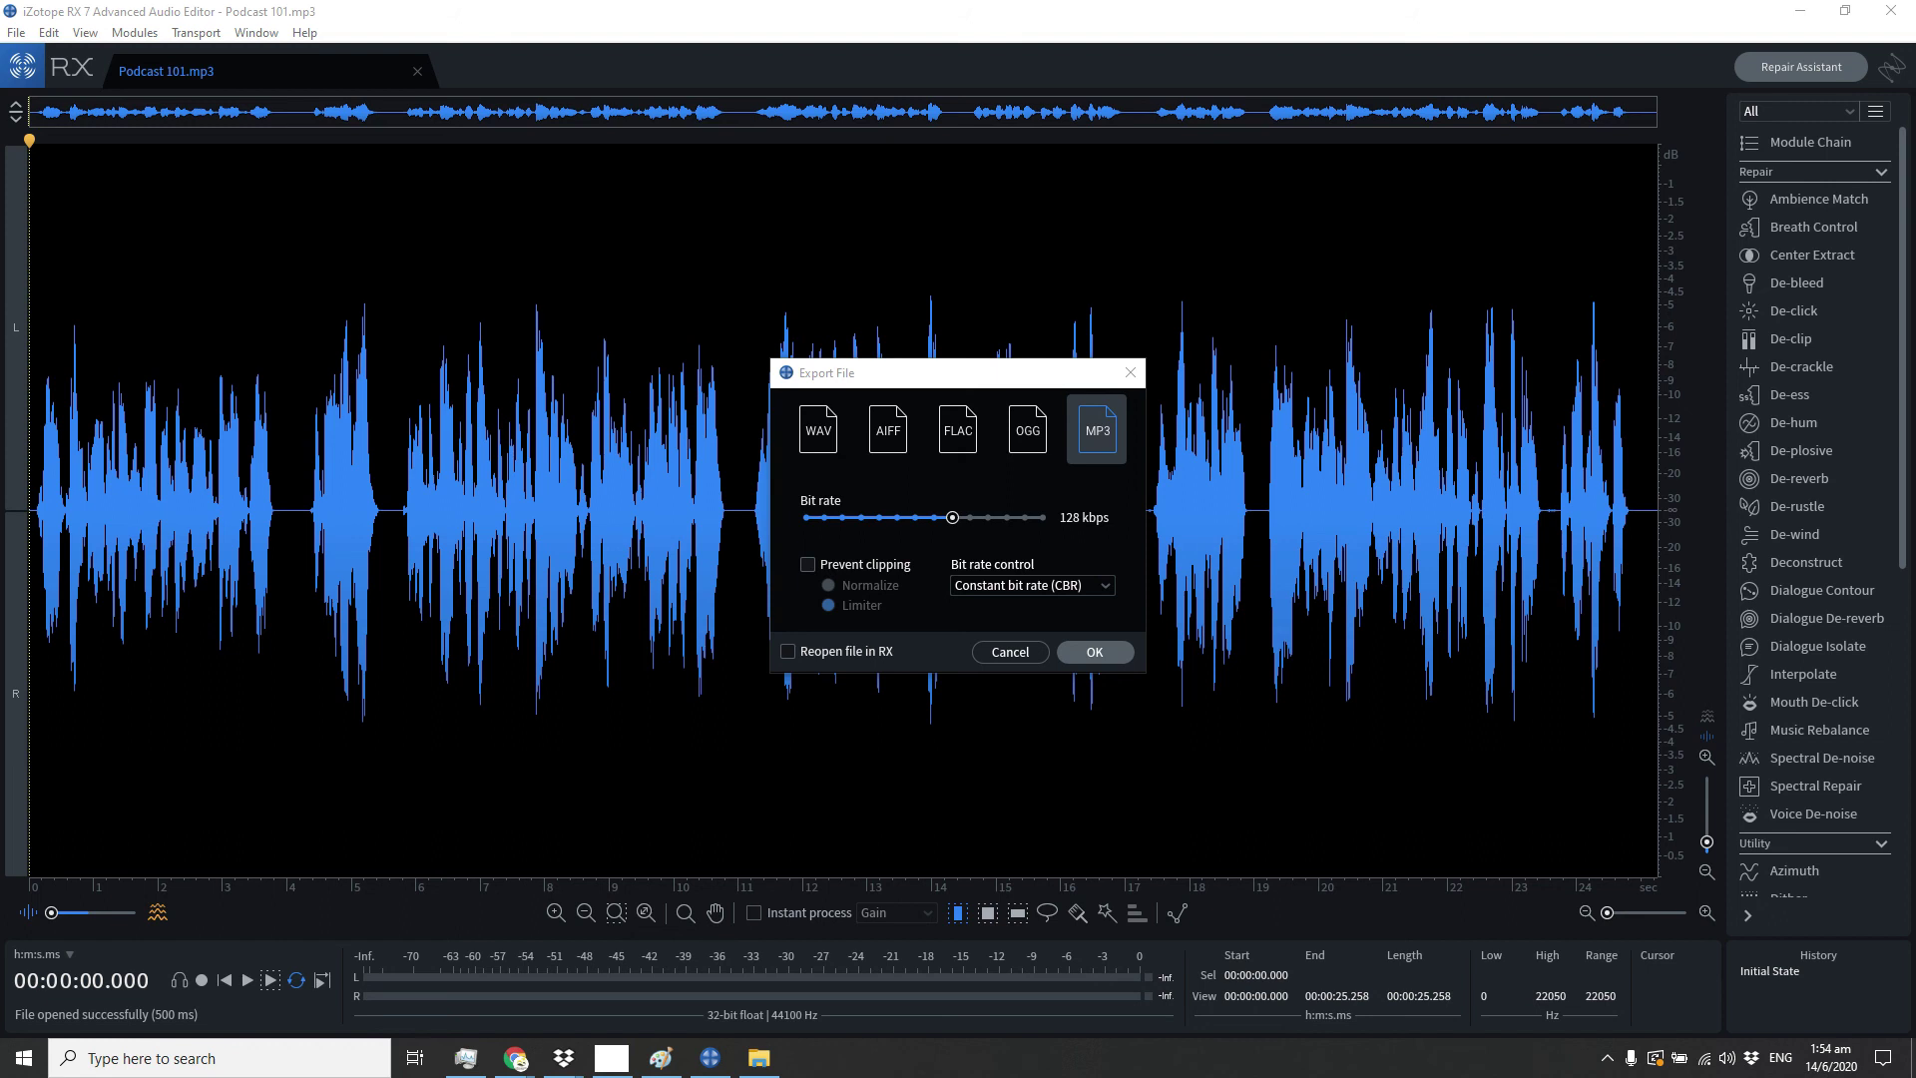